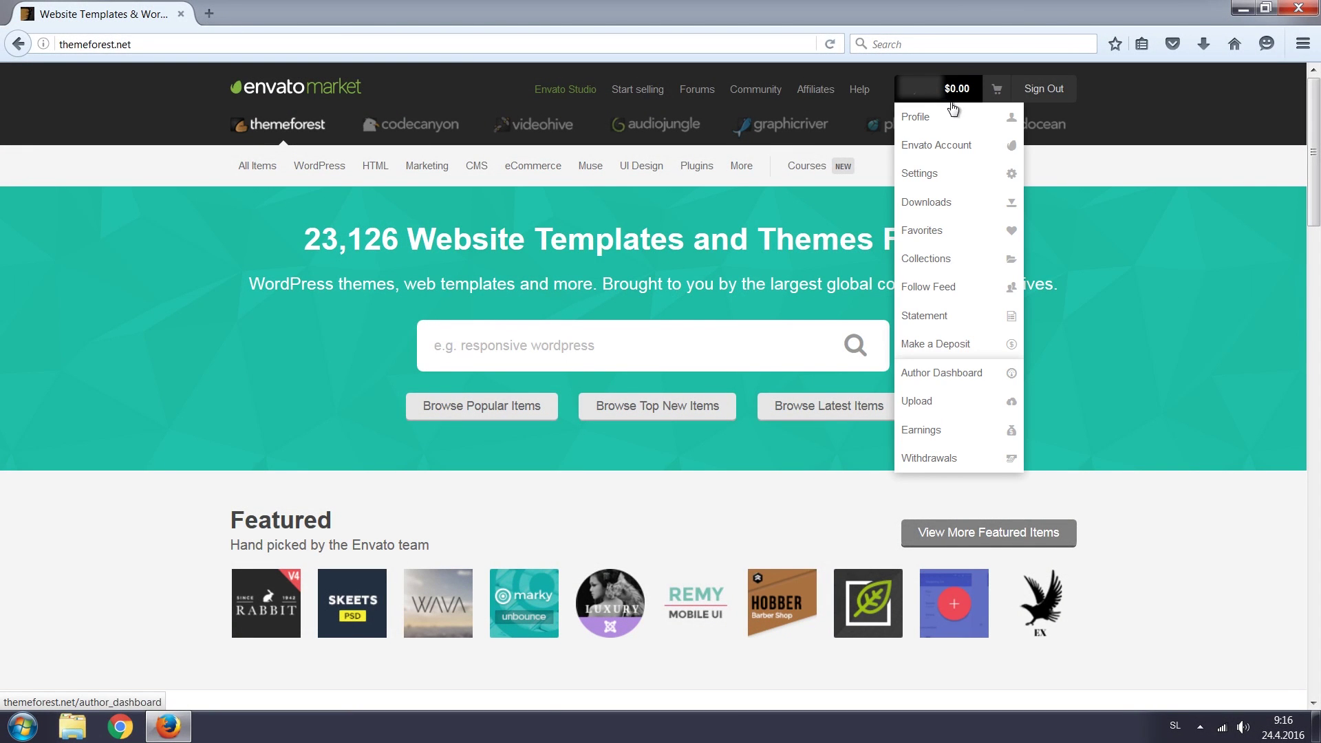
# Step: Open ThemeForest Downloads and show the download options for the Auto theme
pyautogui.click(927, 202)
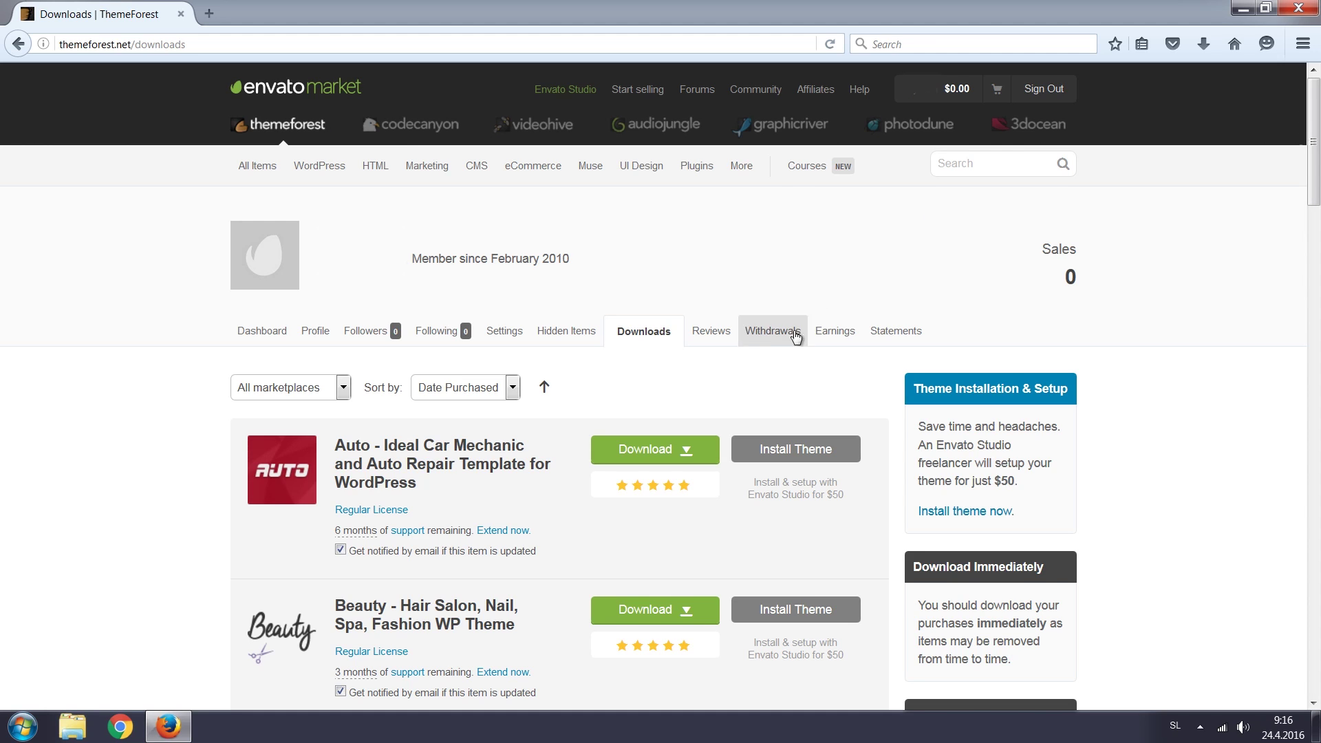
pyautogui.click(685, 450)
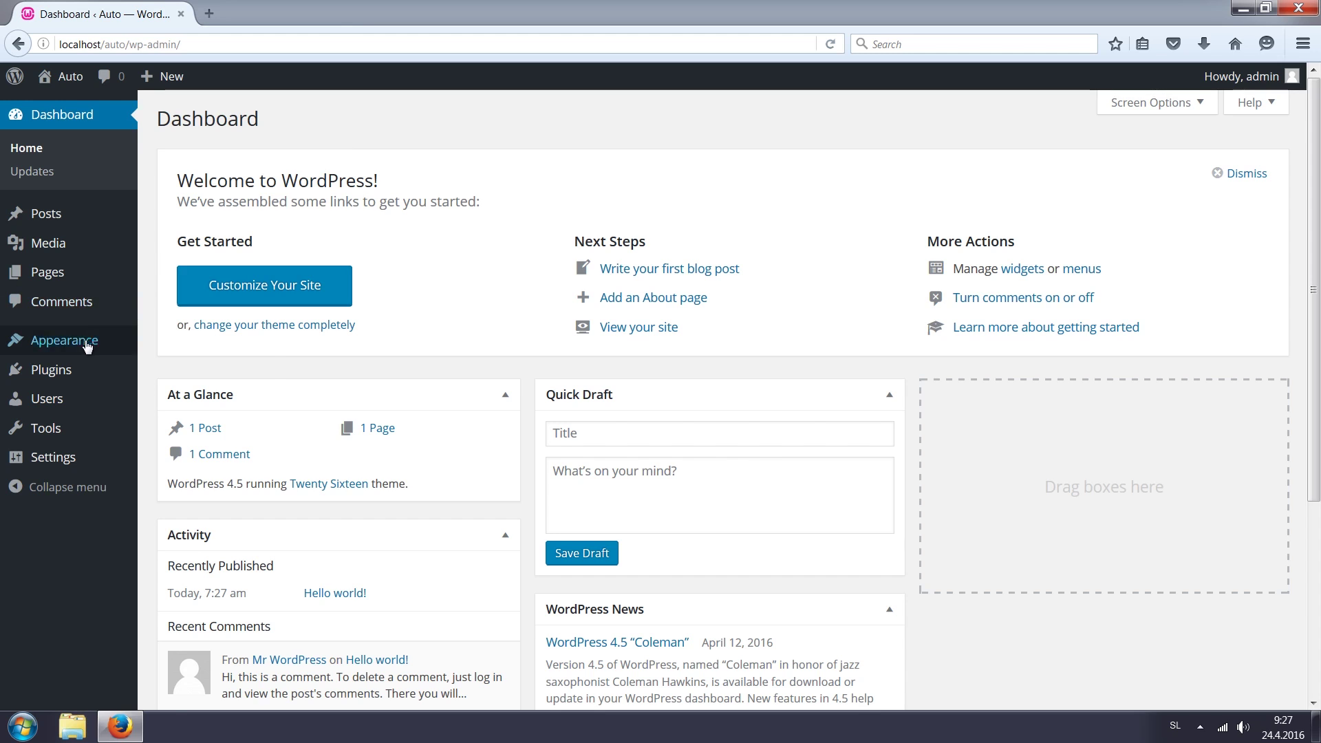
# Step: Upload the Auto theme zip from Downloads, install it, and activate it
pyautogui.moveTo(65, 340)
pyautogui.click(168, 343)
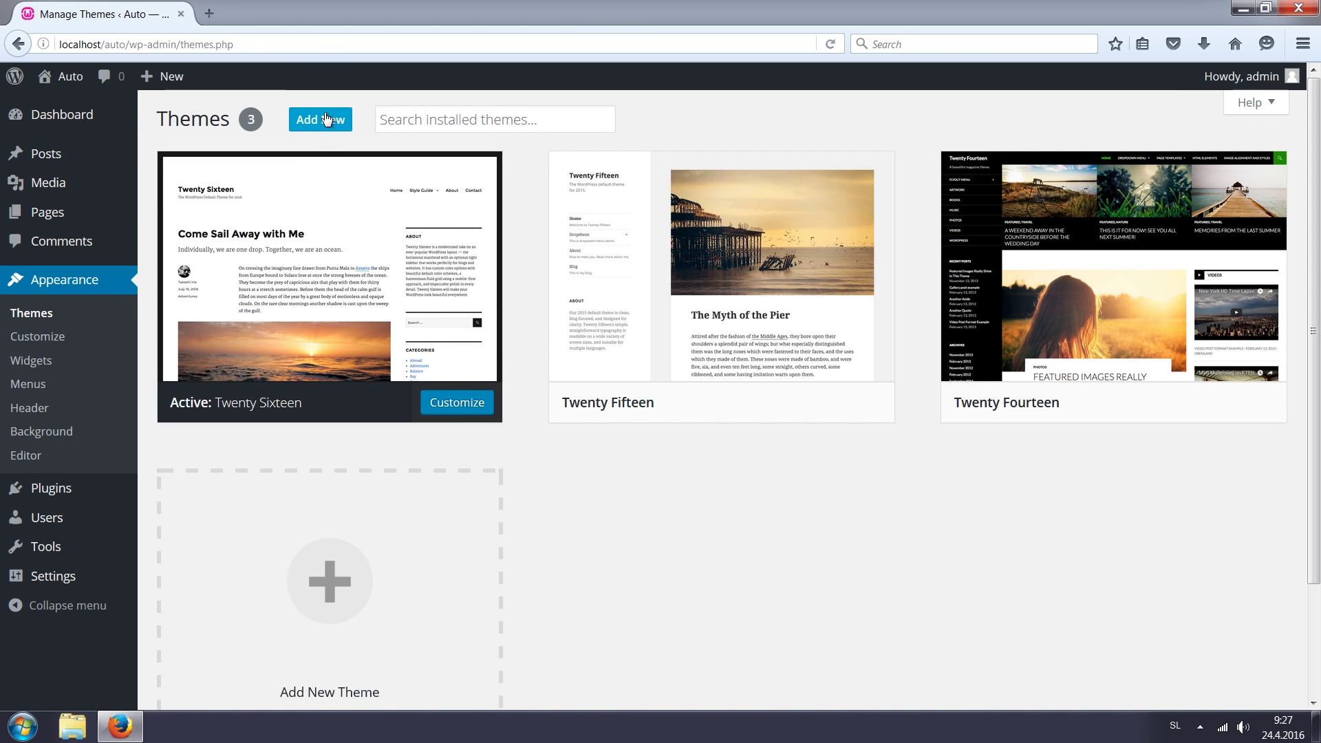
pyautogui.click(321, 119)
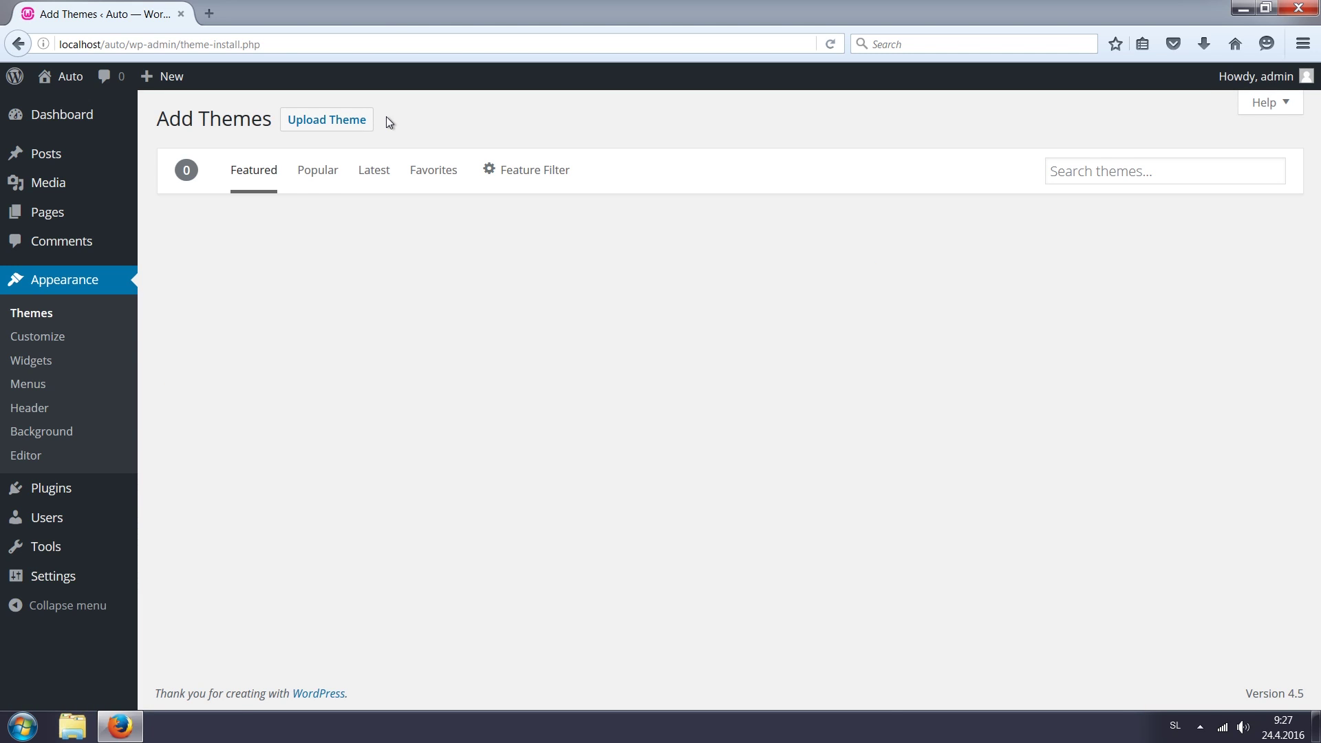
pyautogui.click(350, 119)
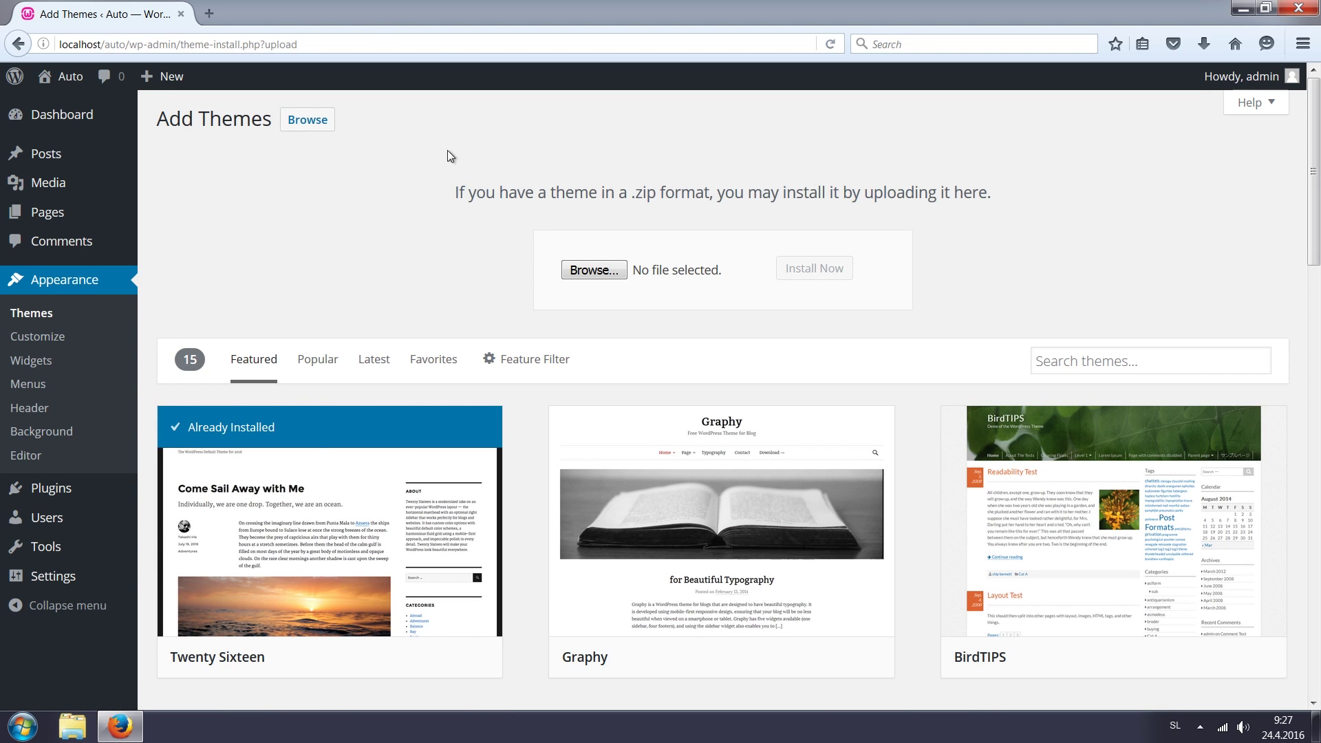
pyautogui.click(579, 270)
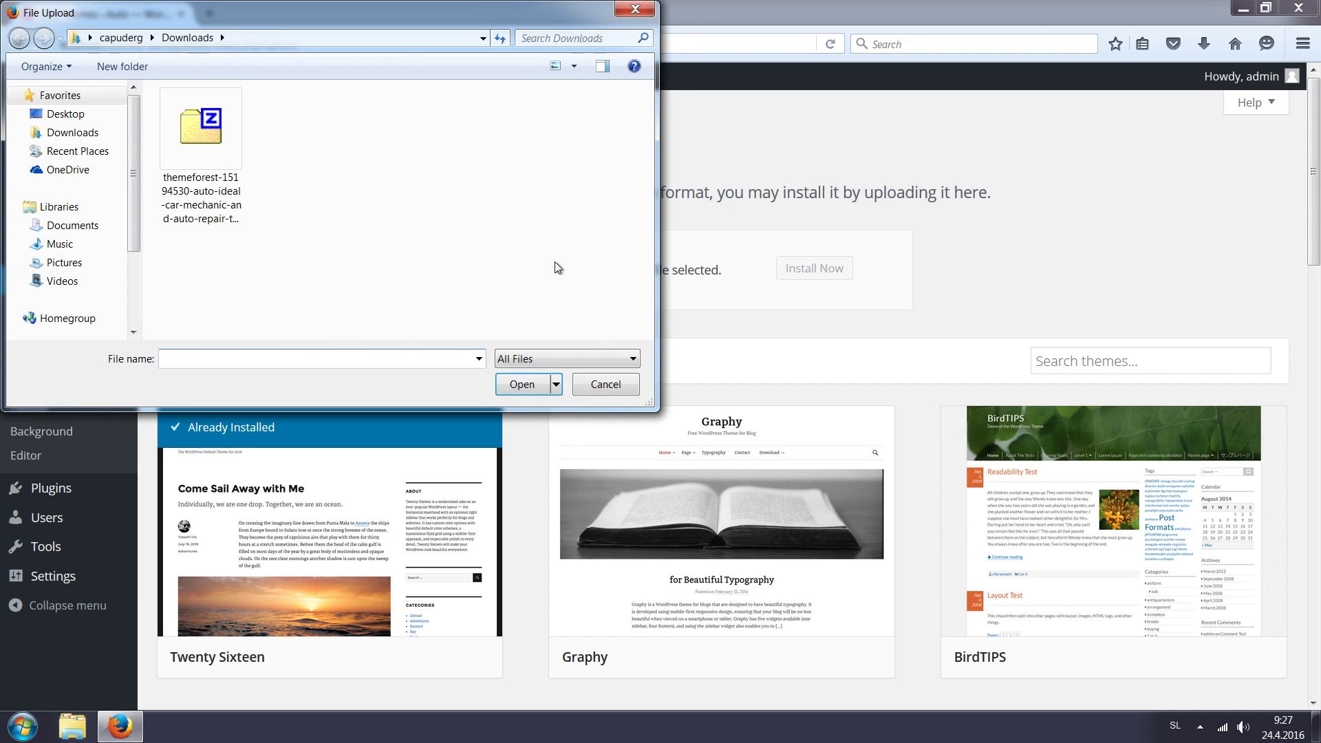
pyautogui.click(234, 154)
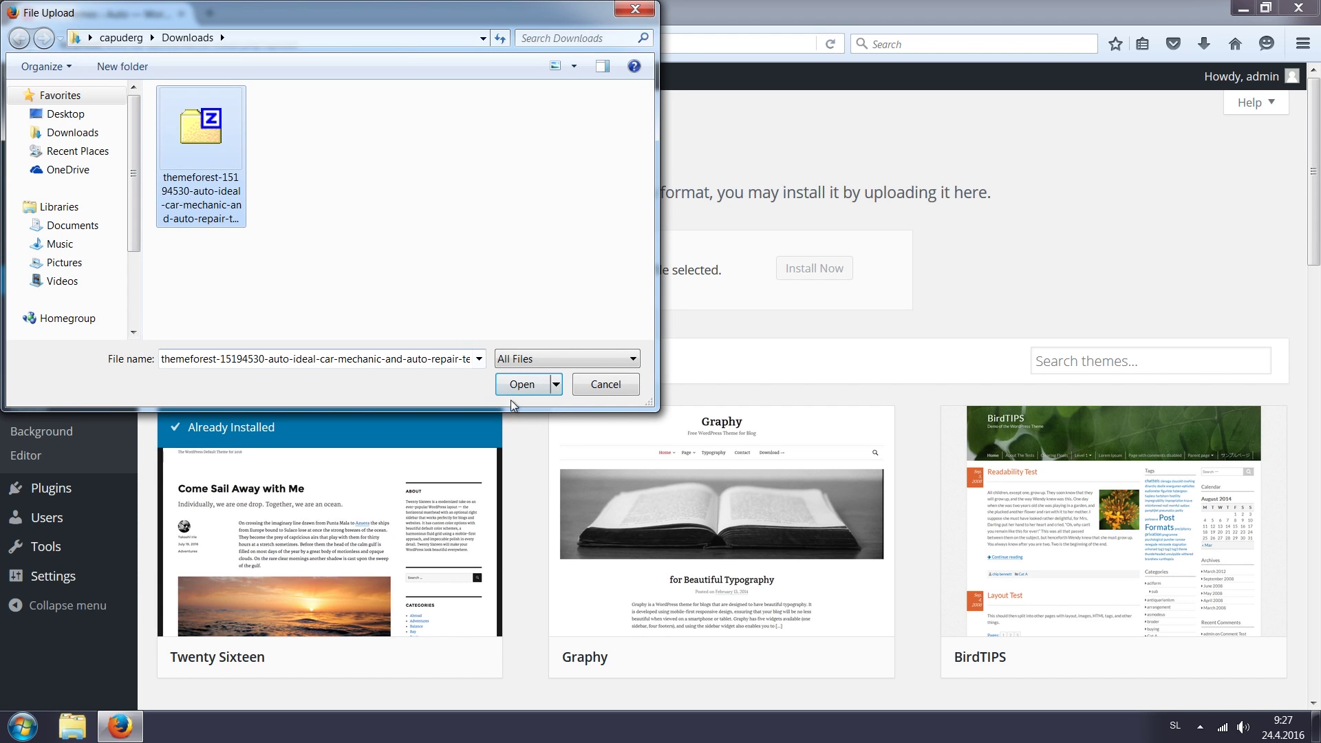
pyautogui.click(522, 384)
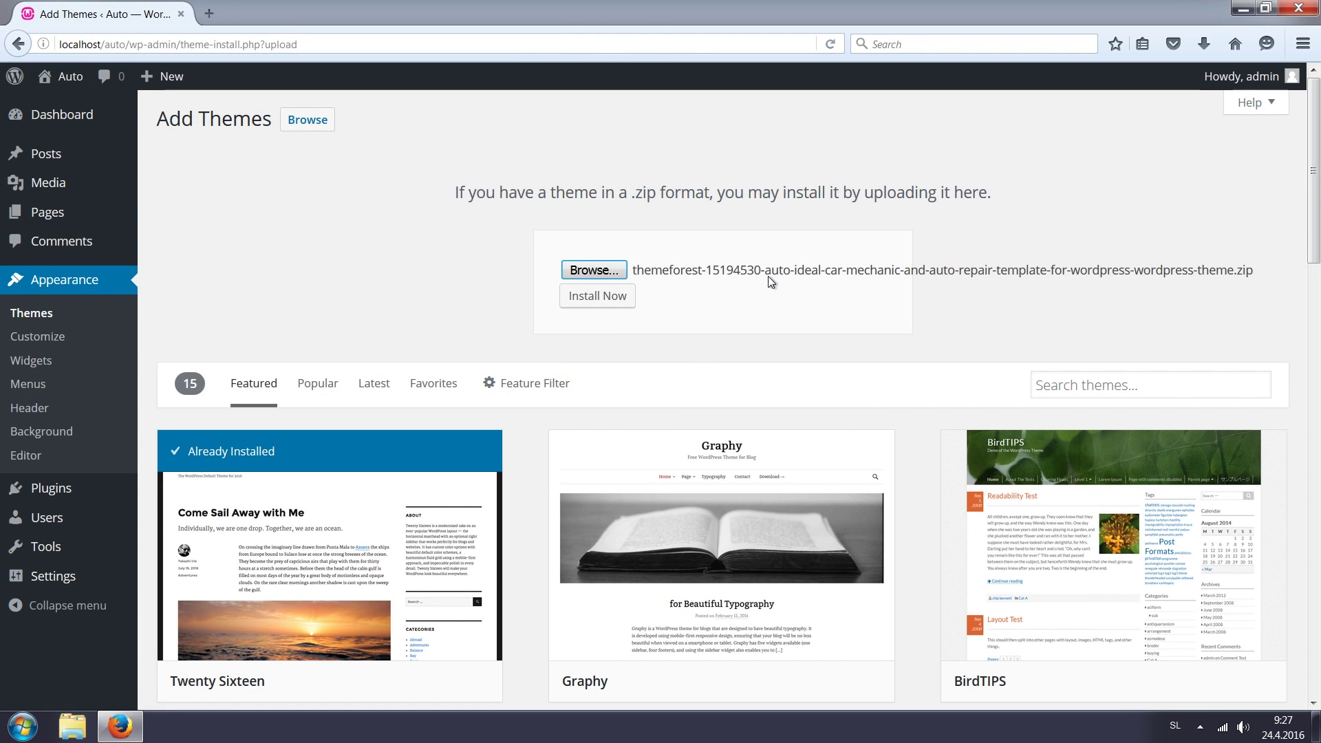
pyautogui.click(598, 296)
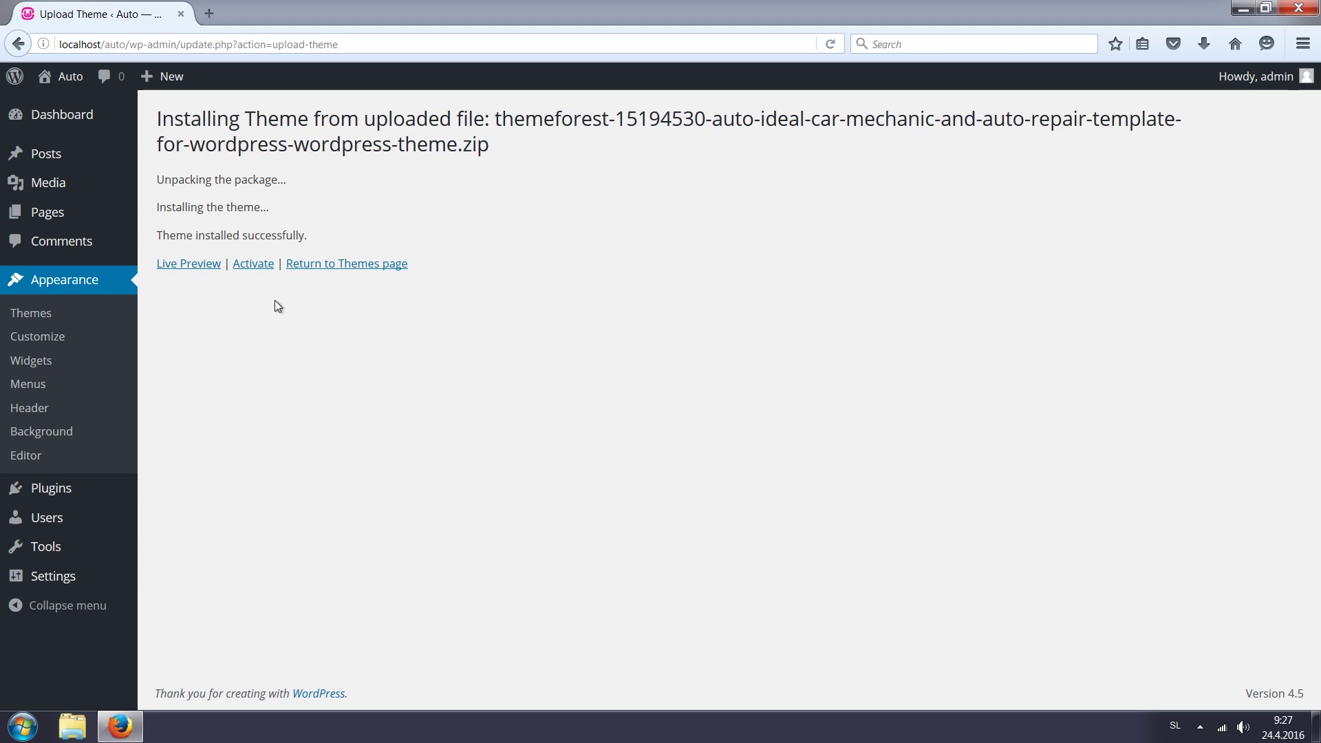
pyautogui.click(252, 265)
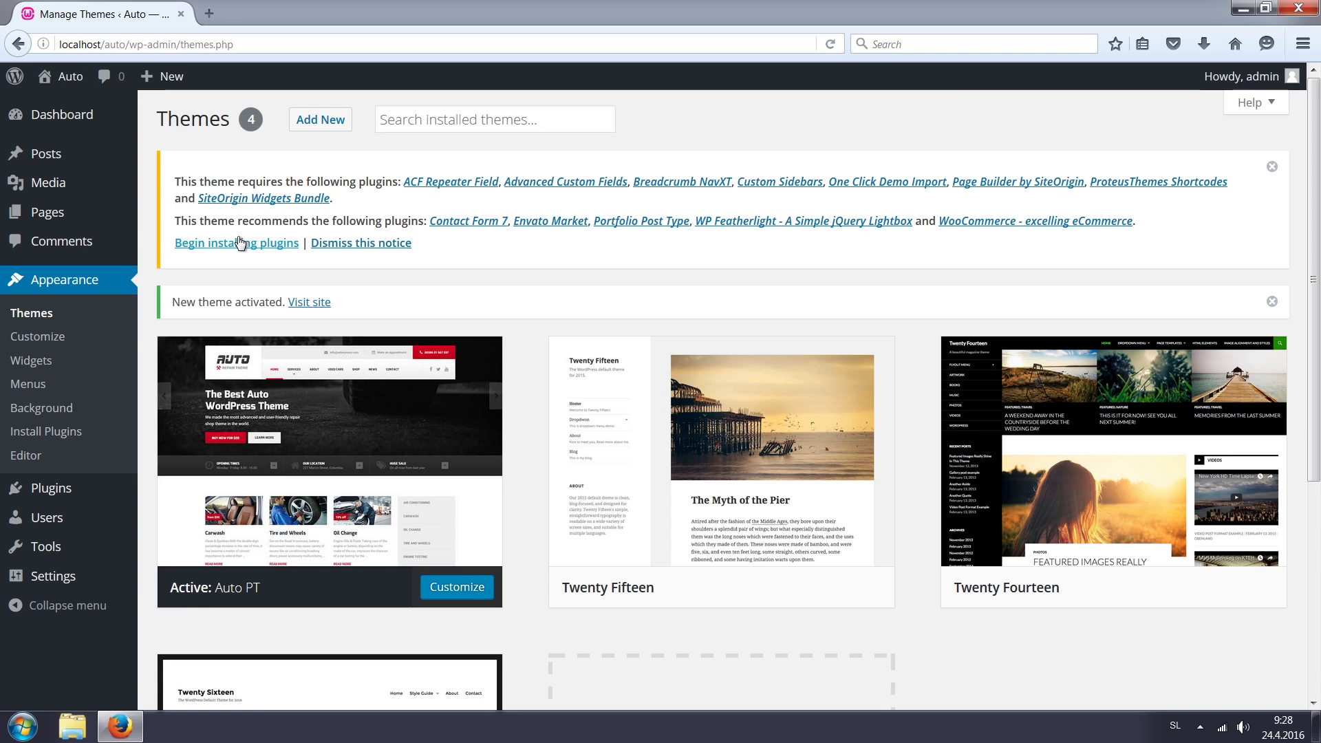
# Step: Bulk-install all thirteen required and recommended Auto theme plugins
pyautogui.click(231, 244)
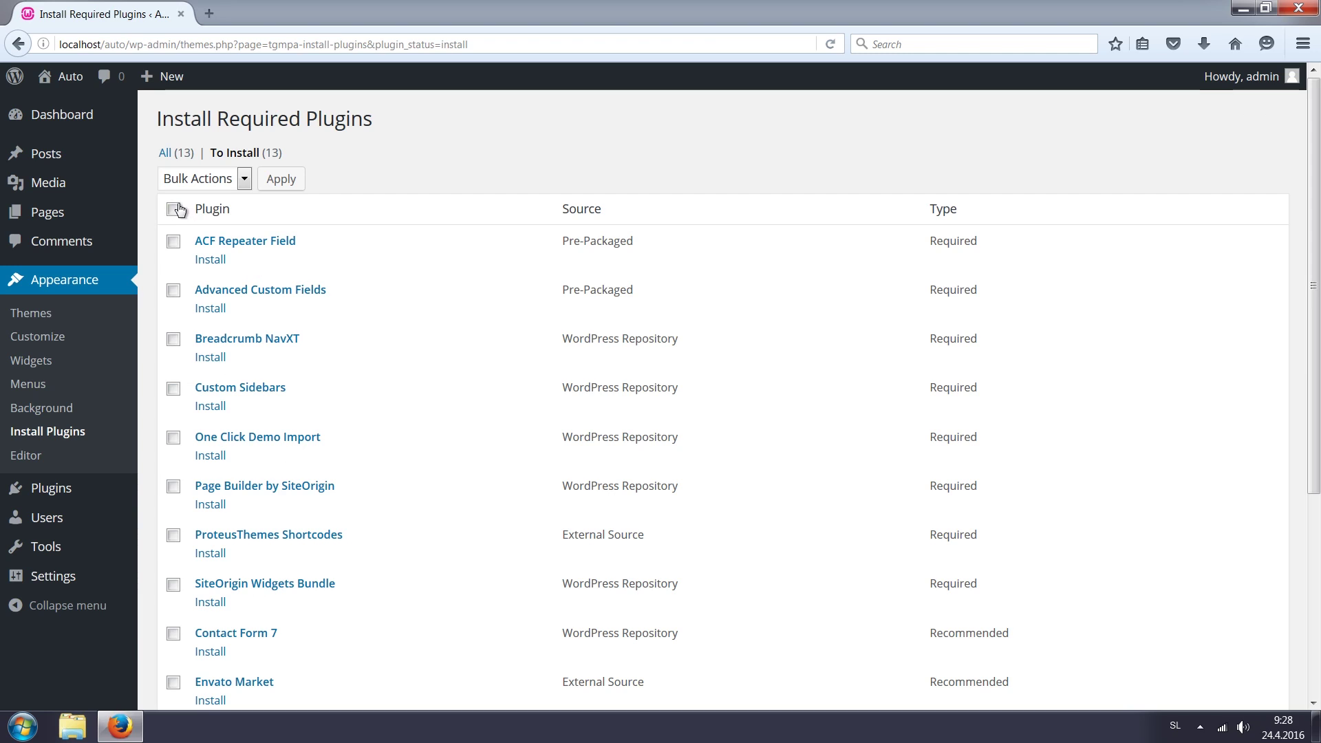
pyautogui.click(174, 210)
pyautogui.click(233, 180)
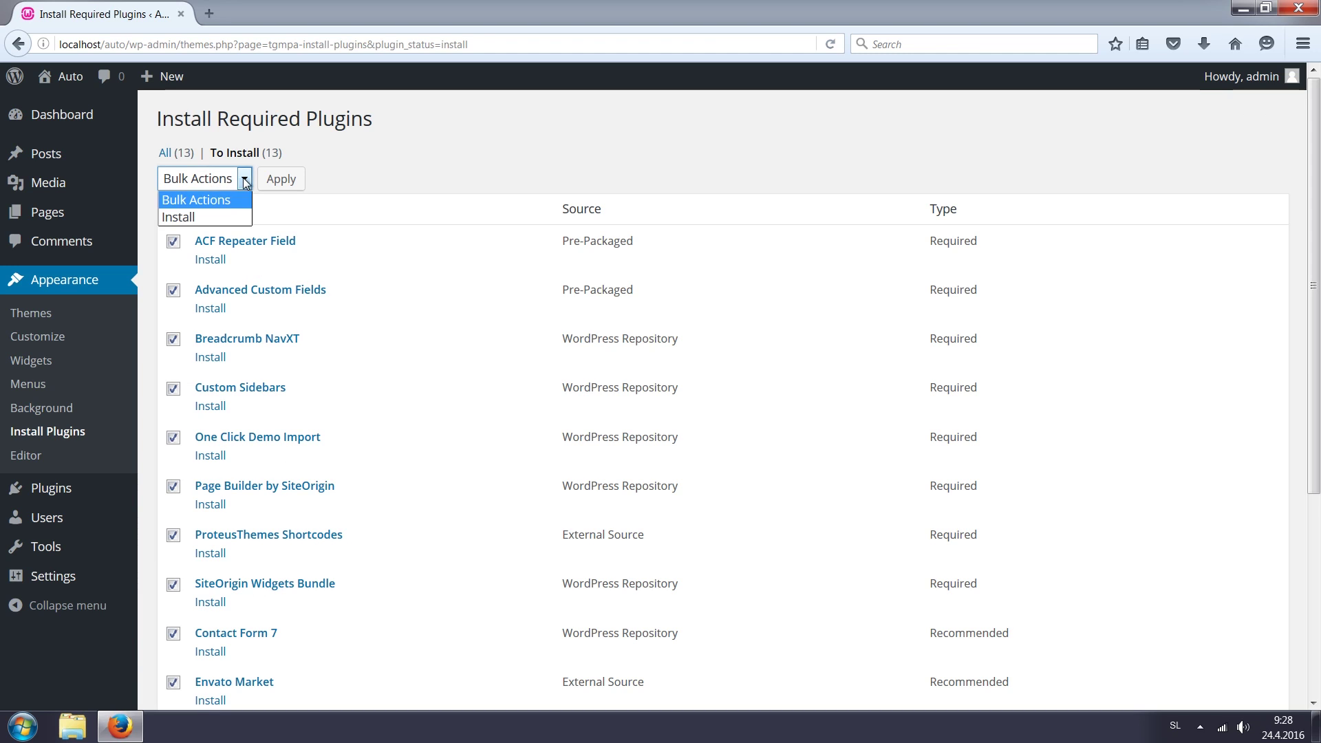
pyautogui.click(199, 193)
pyautogui.click(282, 179)
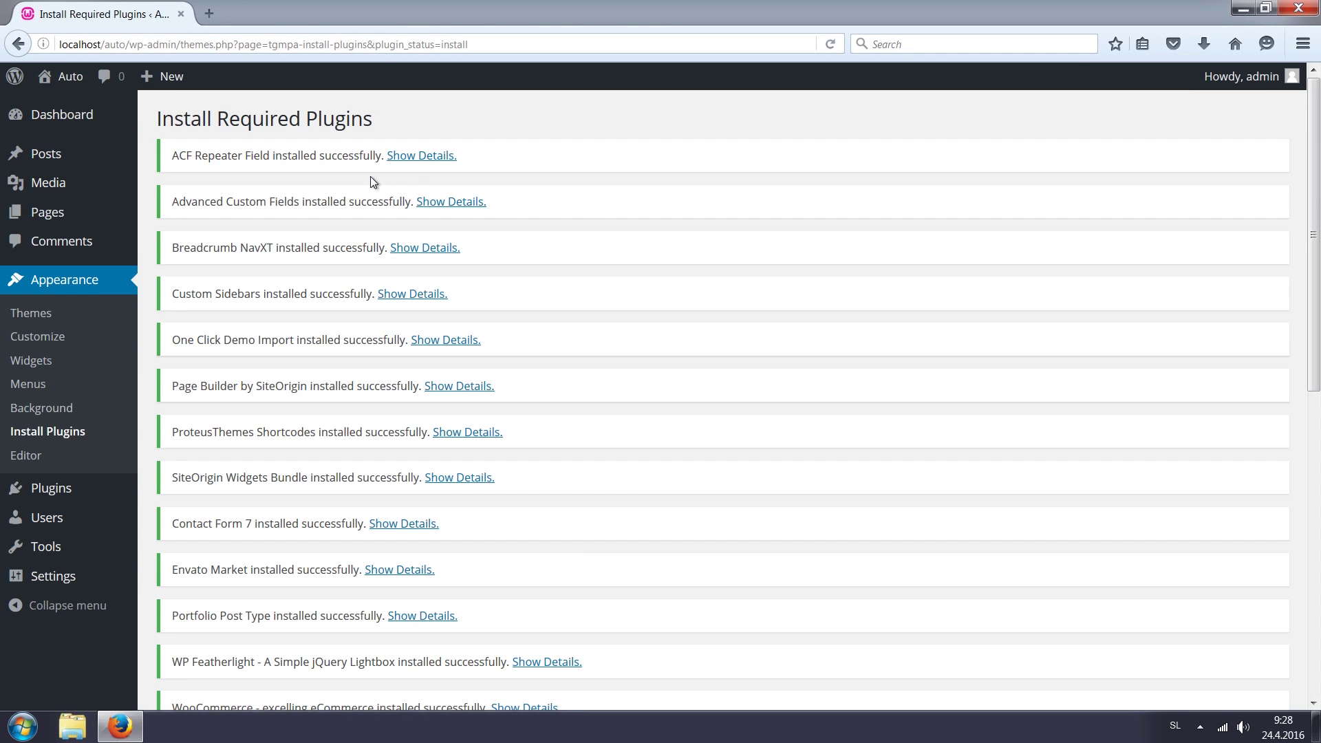
pyautogui.scroll(-4, 347, 178)
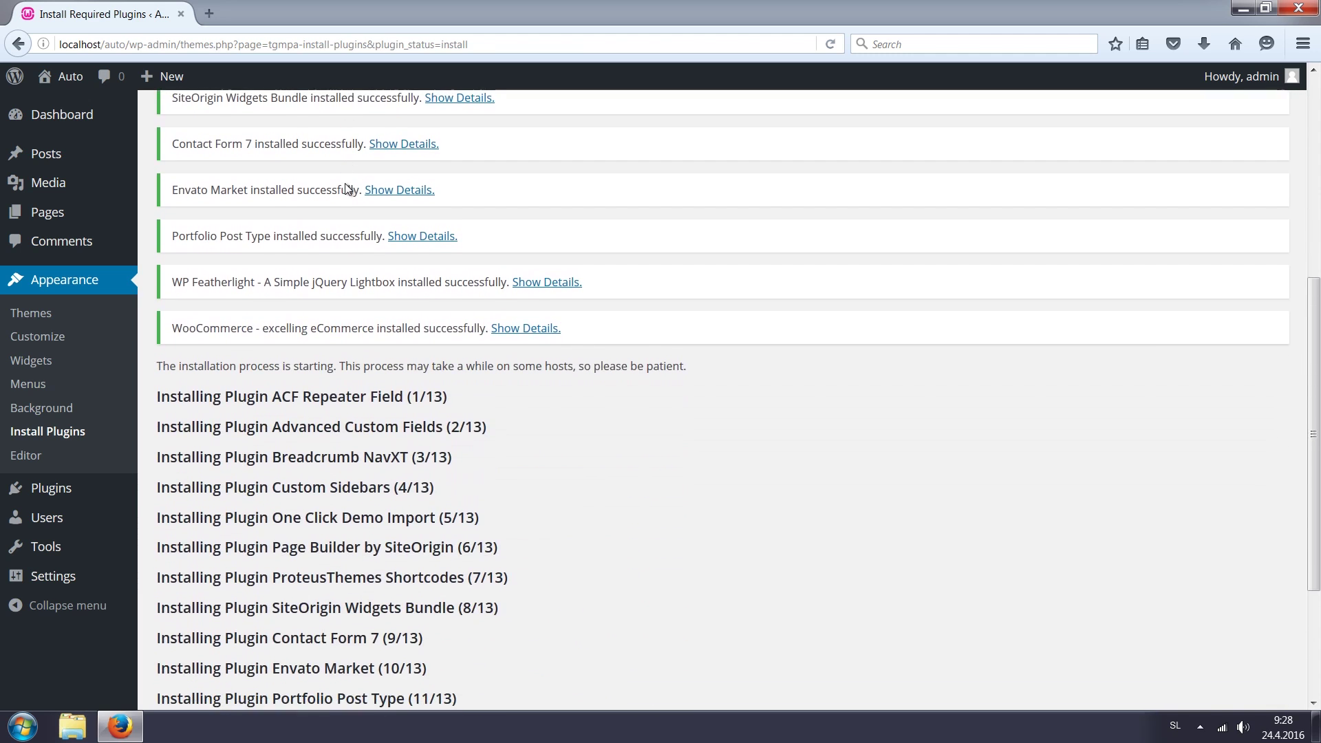
pyautogui.scroll(-4, 347, 190)
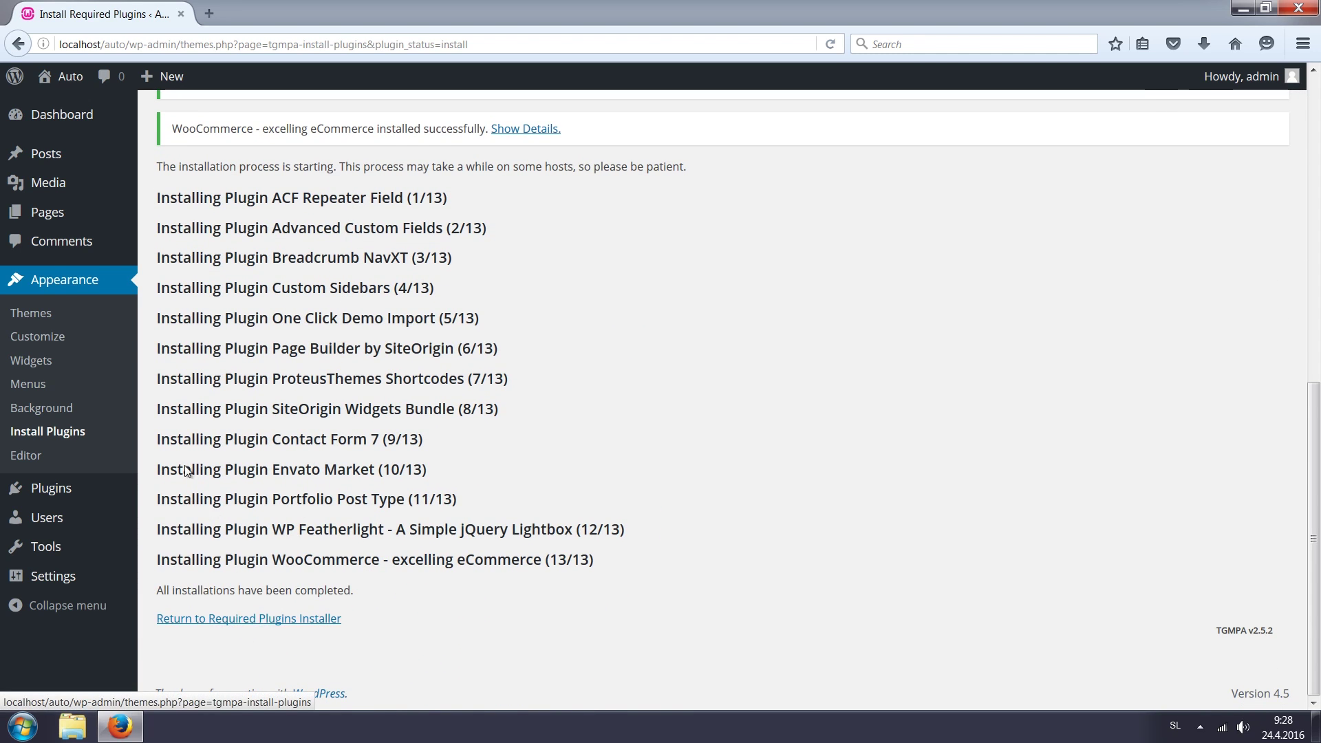
pyautogui.click(48, 431)
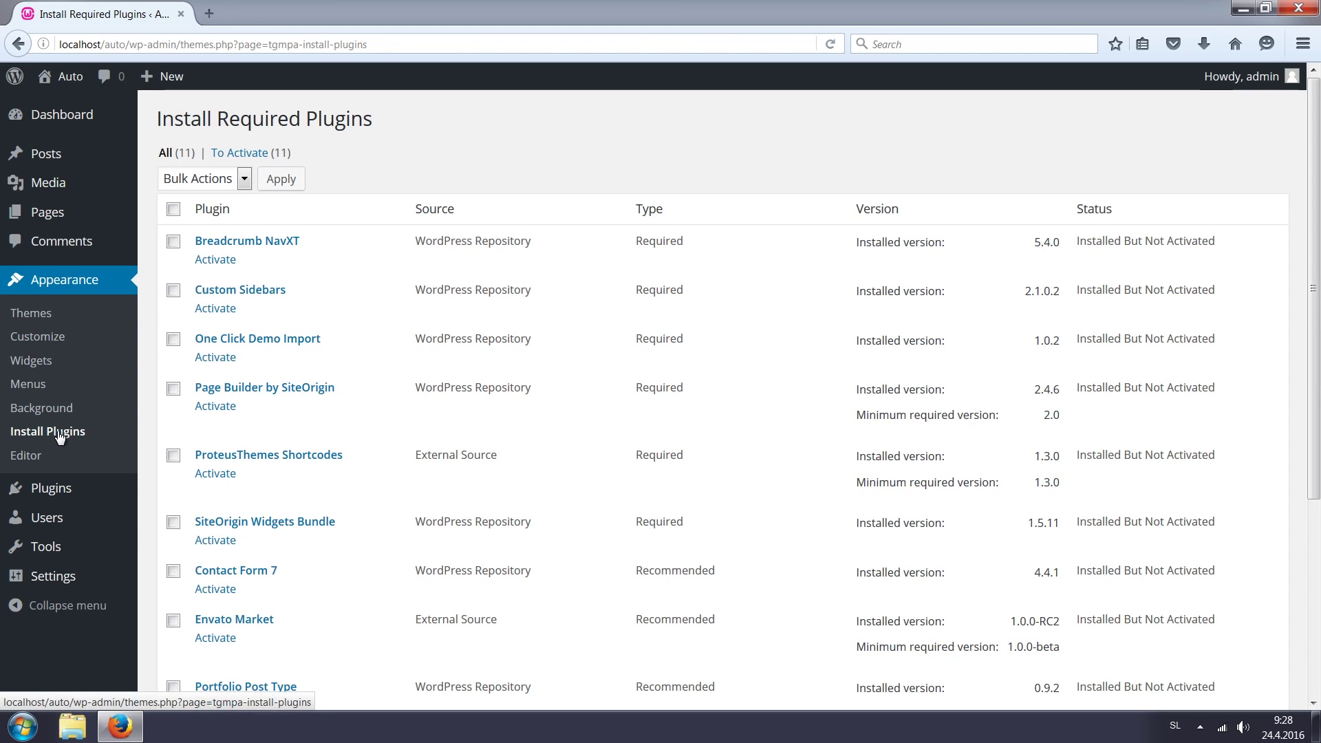
# Step: Bulk-activate the eleven installed theme plugins, including WooCommerce and One Click Demo Import
pyautogui.click(173, 208)
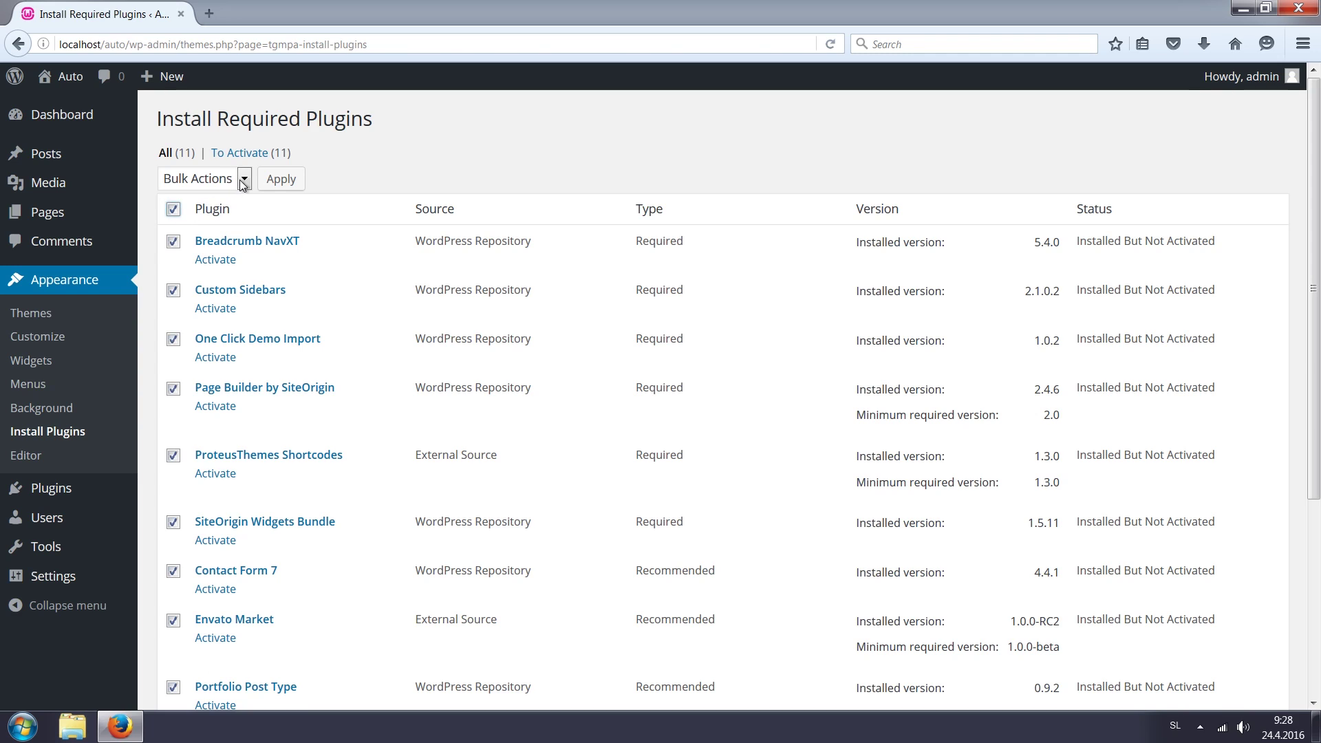
pyautogui.click(245, 179)
pyautogui.click(186, 250)
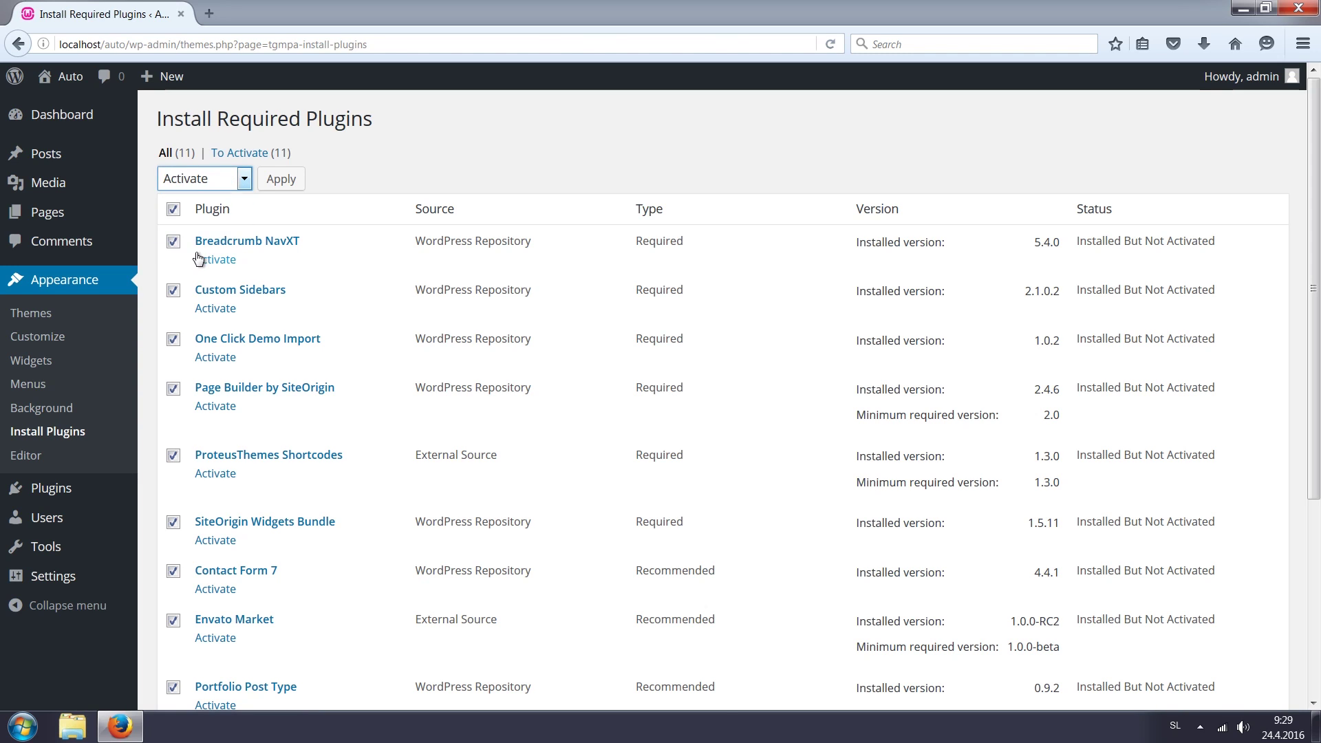
pyautogui.click(281, 179)
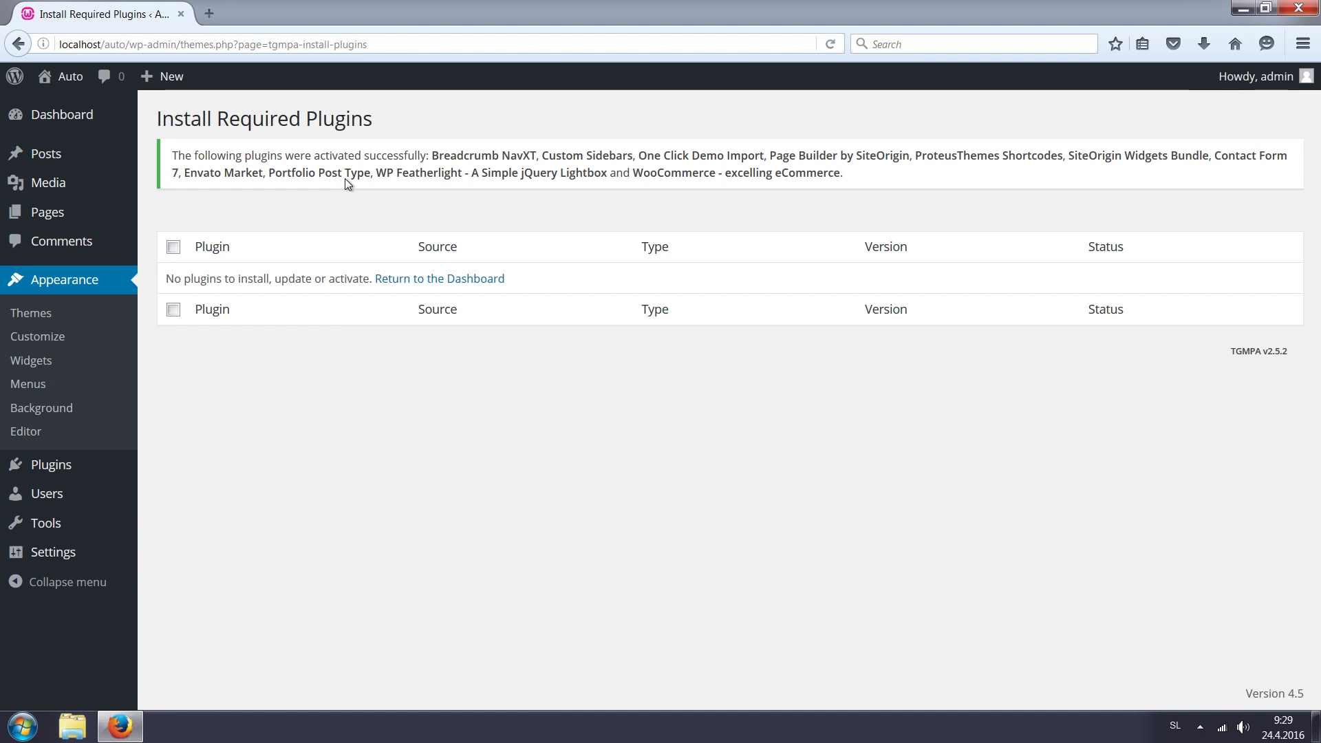
pyautogui.click(63, 284)
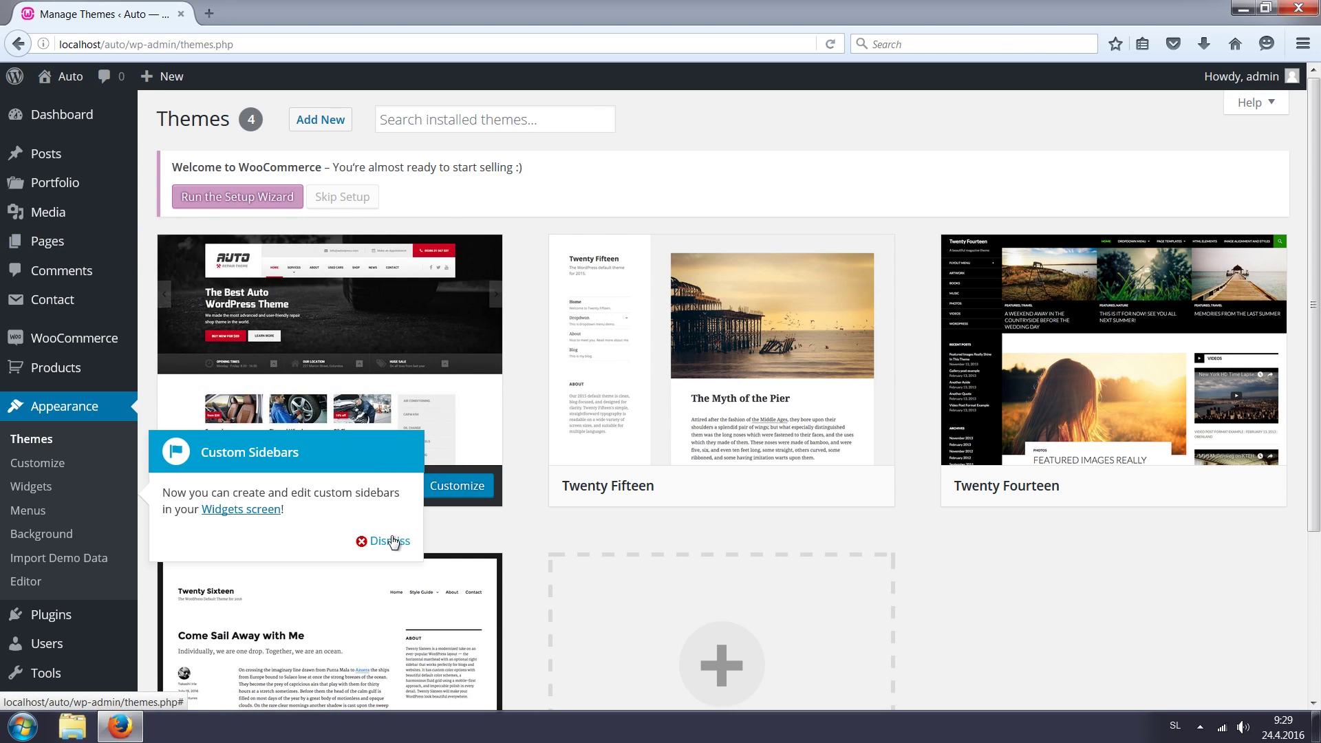
# Step: Dismiss the Custom Sidebars notice and run Import Demo Data for the Auto theme
pyautogui.click(394, 543)
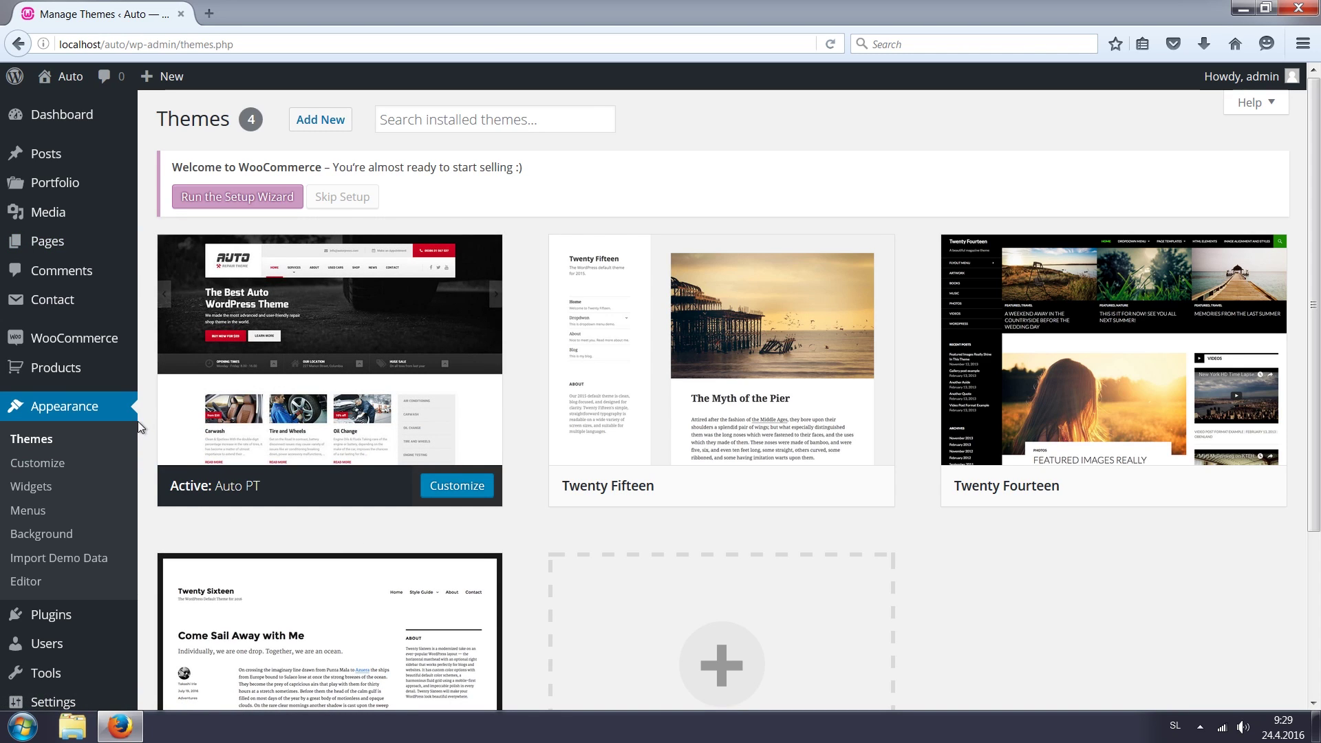
pyautogui.click(59, 557)
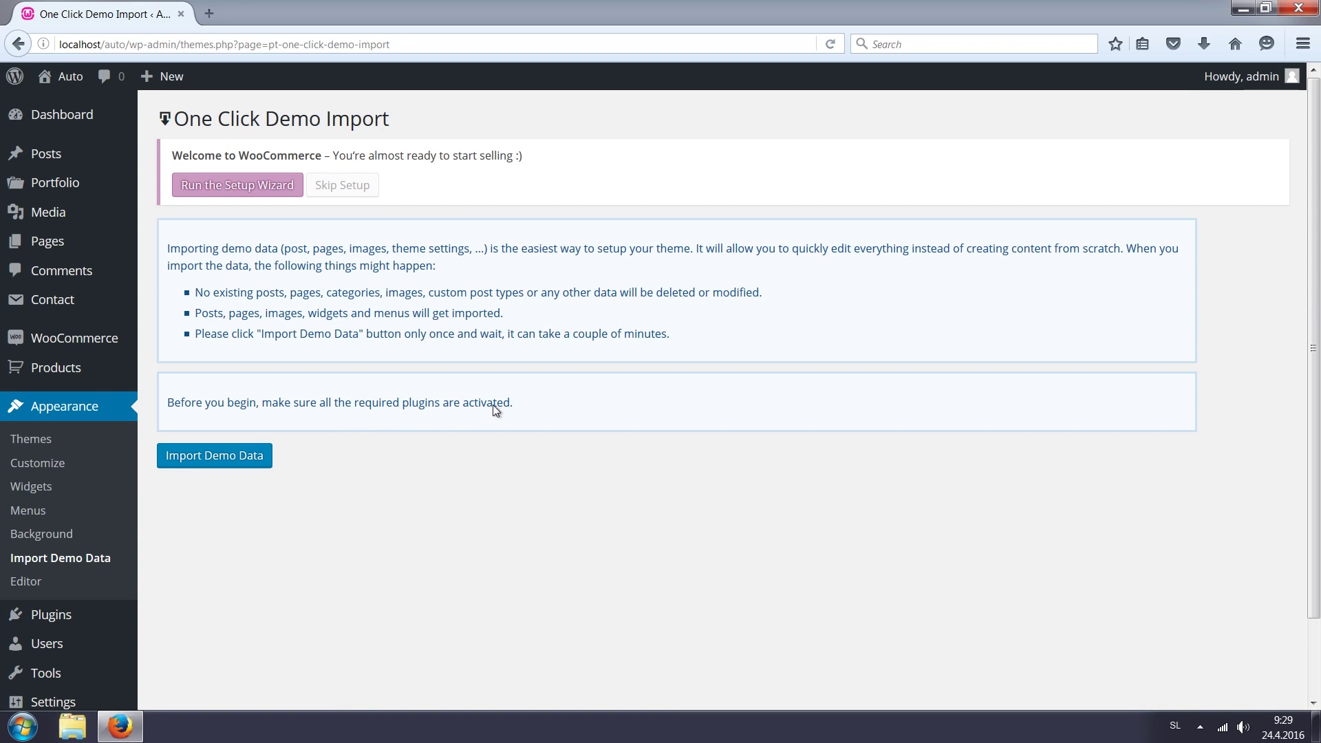
pyautogui.click(209, 460)
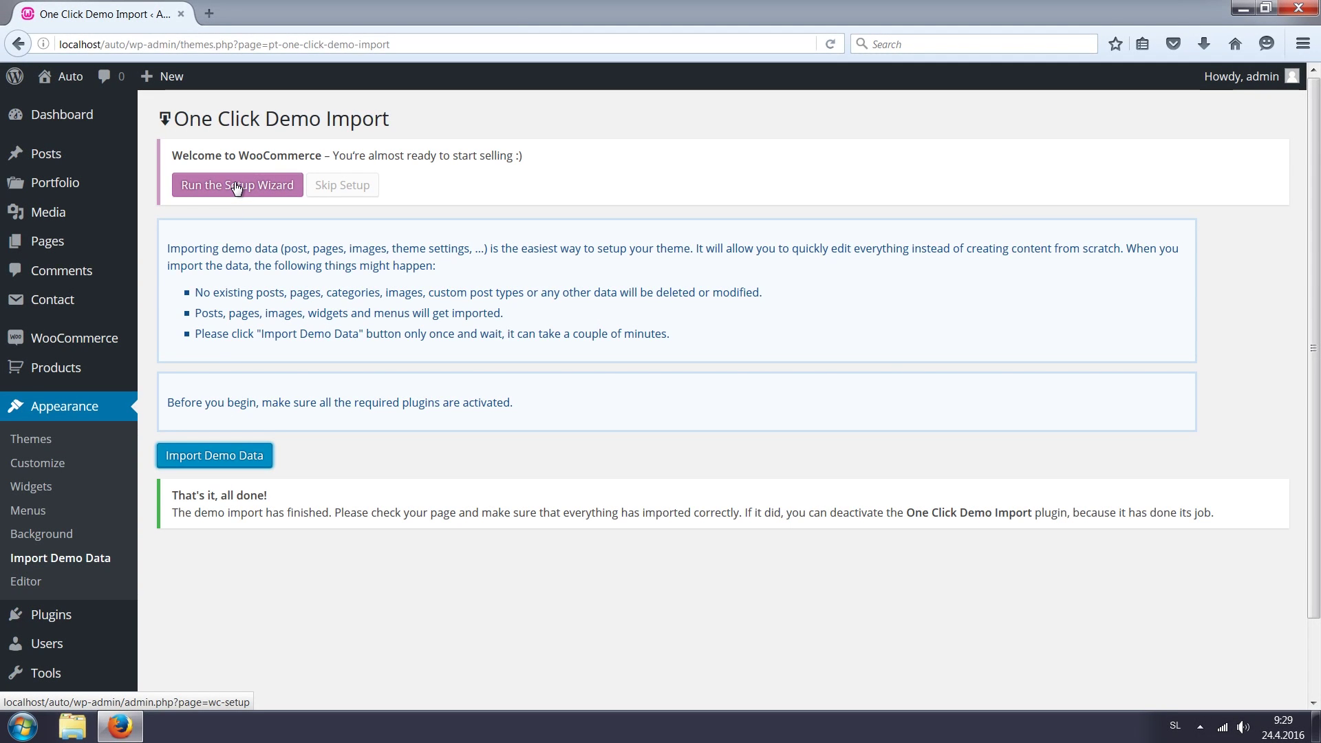
# Step: Run the WooCommerce wizard, creating Shop, Cart, Checkout and My Account pages and skipping the rest
pyautogui.click(237, 187)
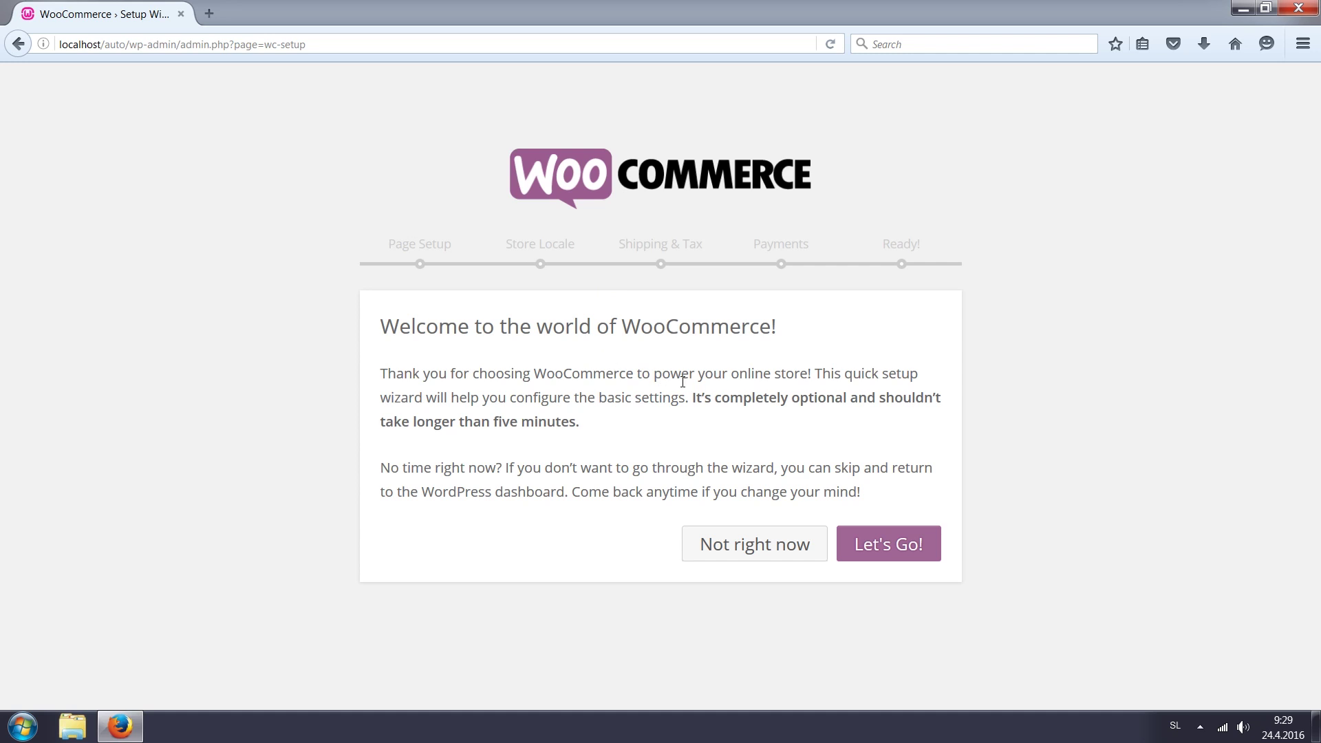
pyautogui.click(889, 541)
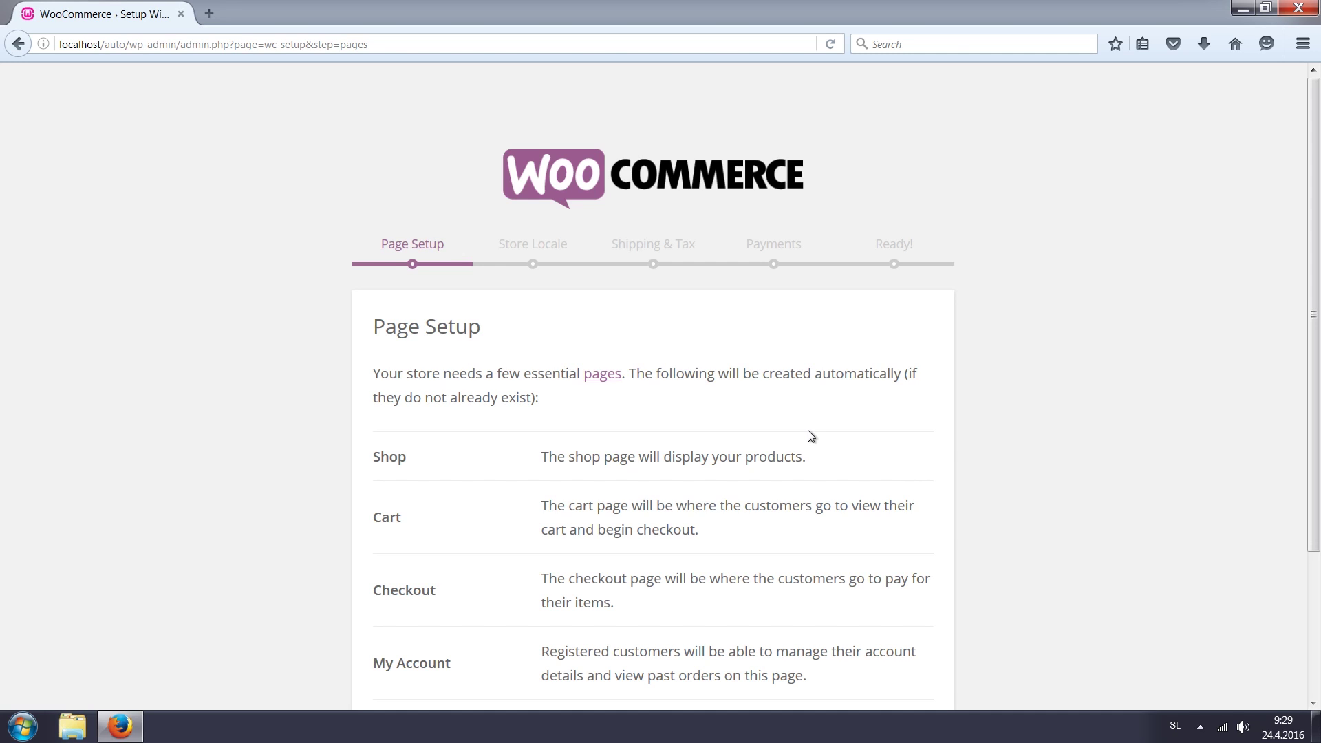
pyautogui.scroll(-3, 751, 425)
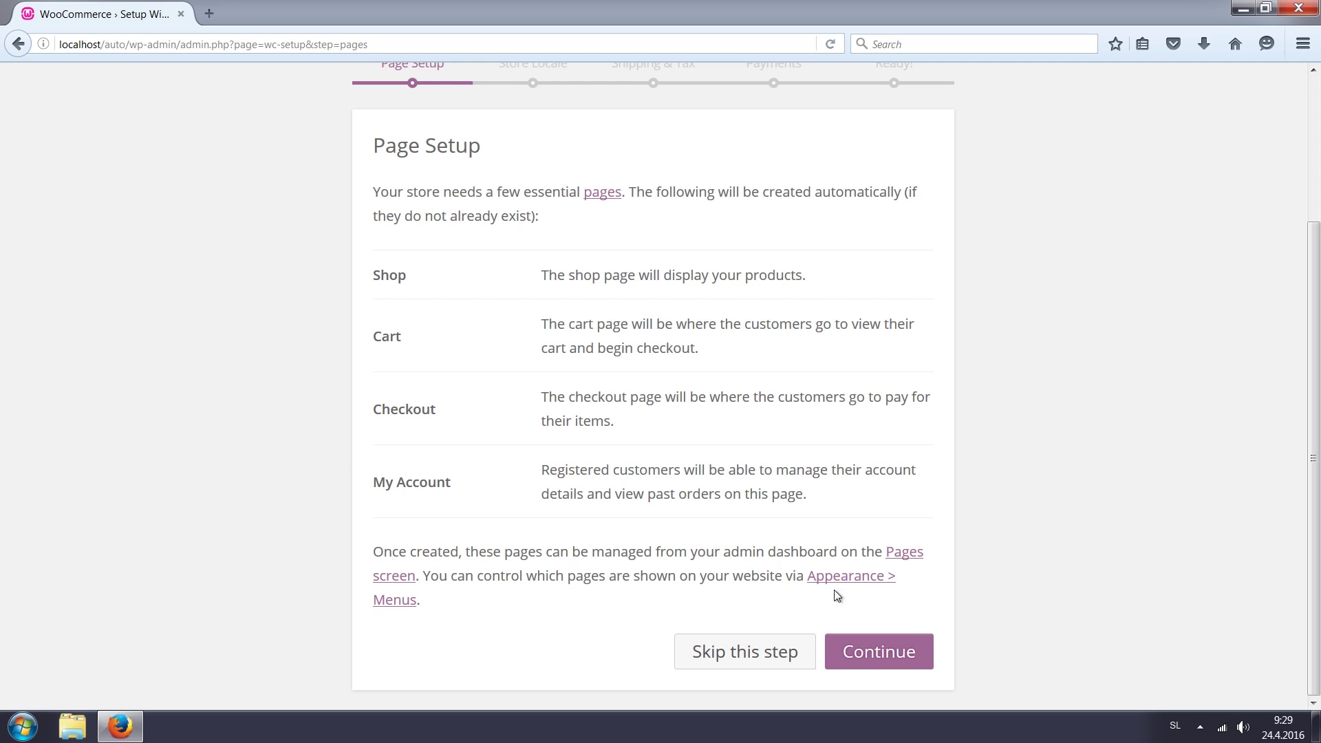
pyautogui.click(882, 657)
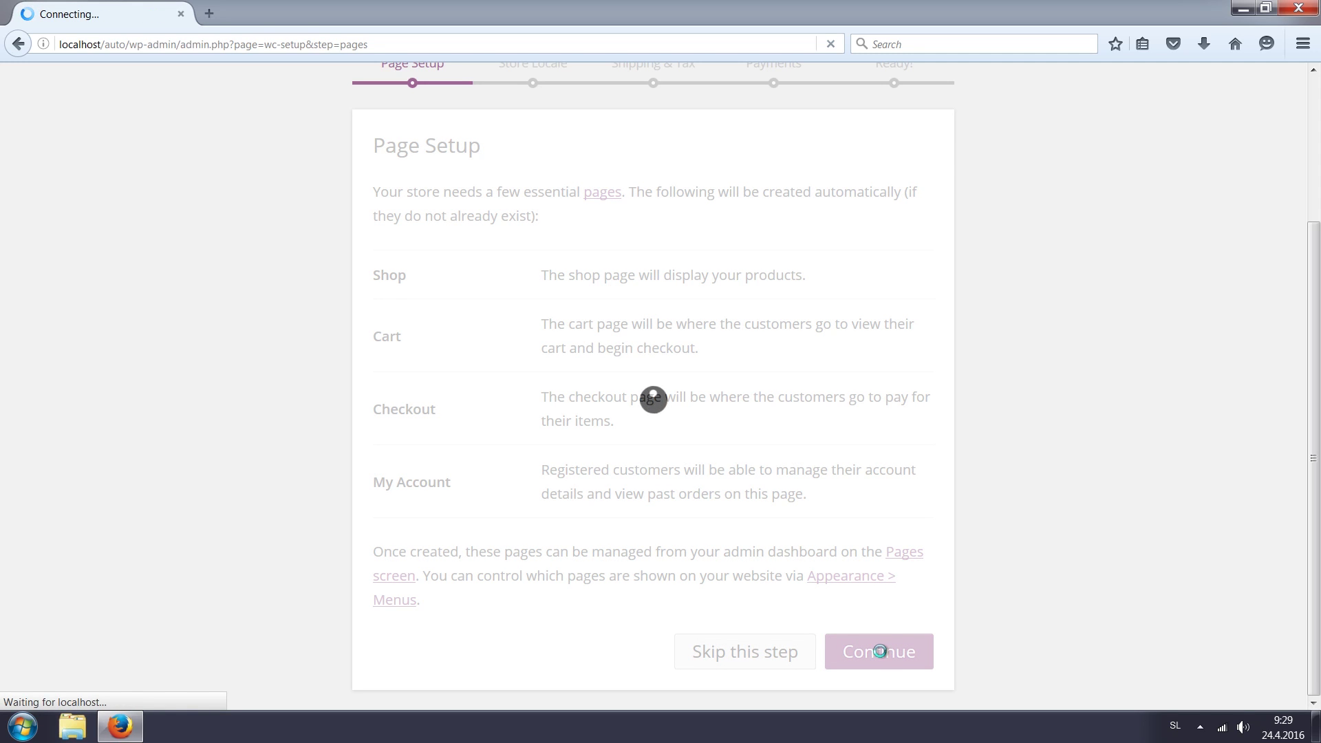
pyautogui.click(741, 650)
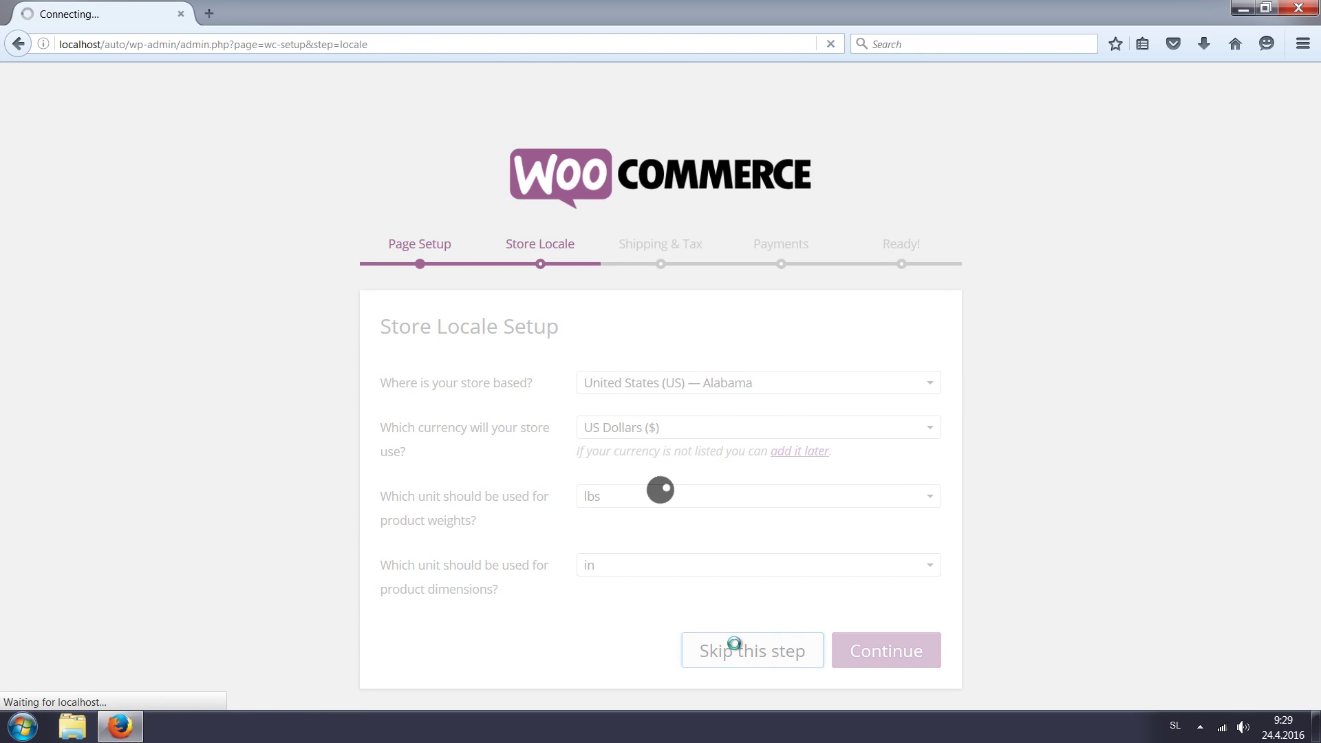
pyautogui.click(738, 650)
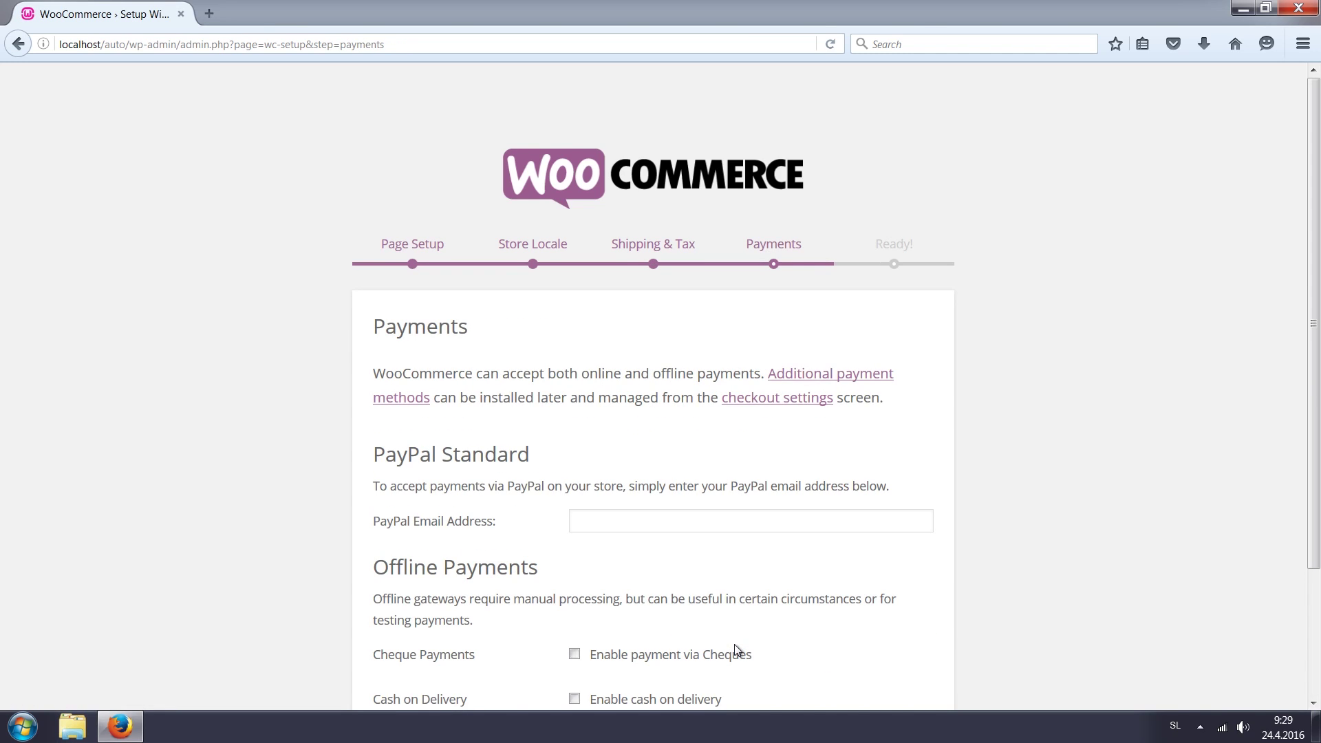
pyautogui.scroll(-1, 737, 649)
pyautogui.click(733, 653)
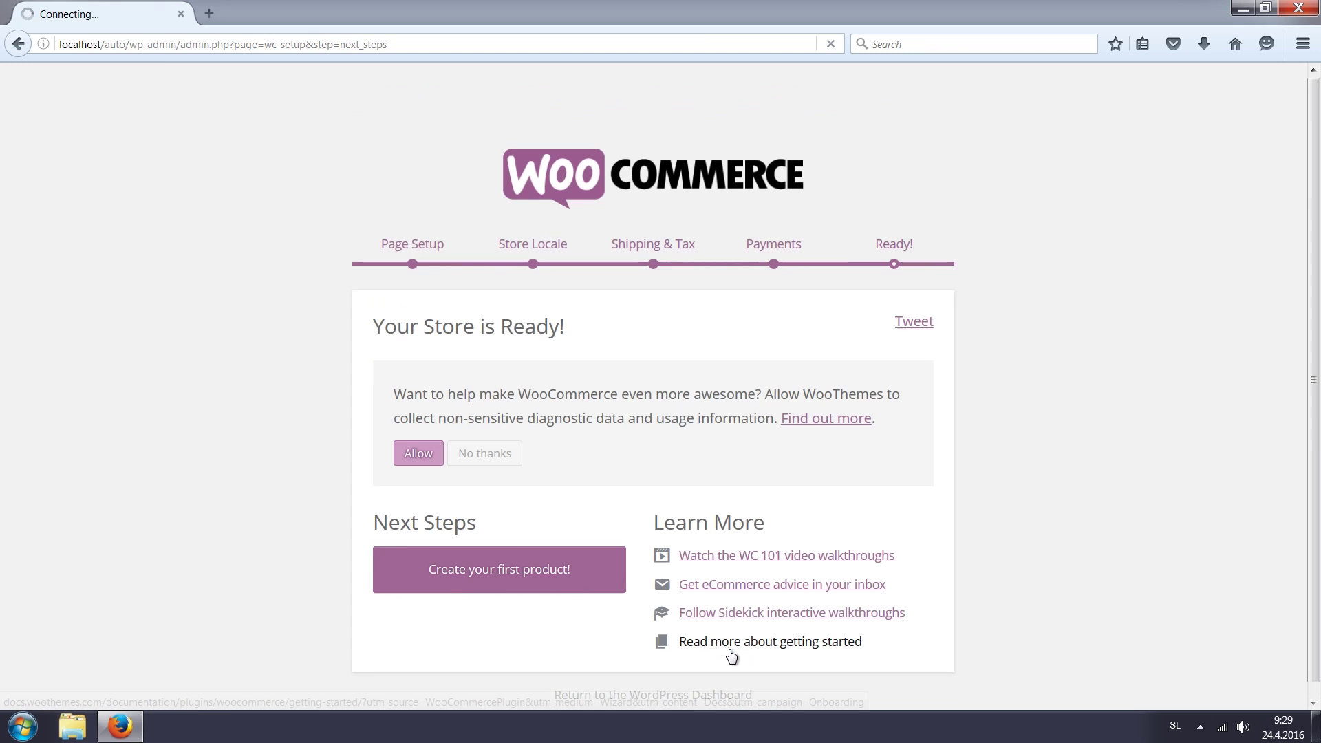
pyautogui.scroll(-1, 646, 513)
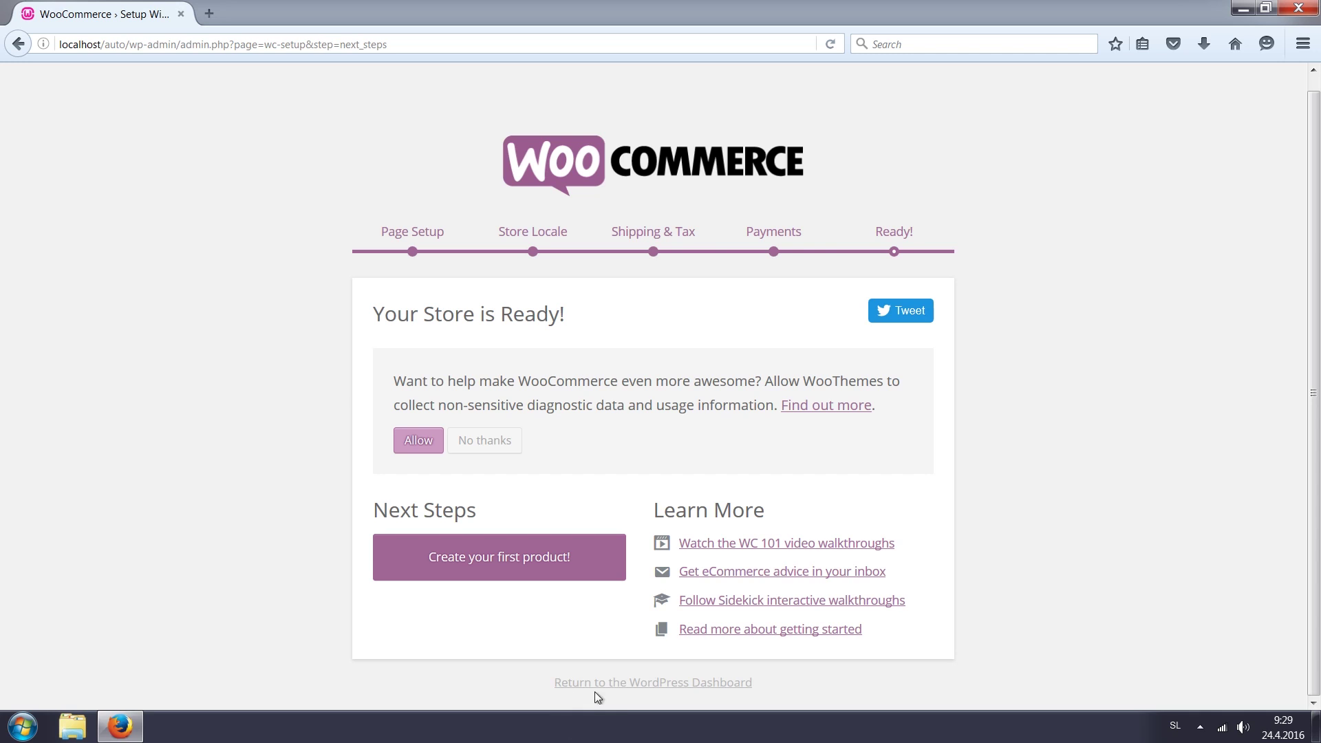
pyautogui.click(669, 685)
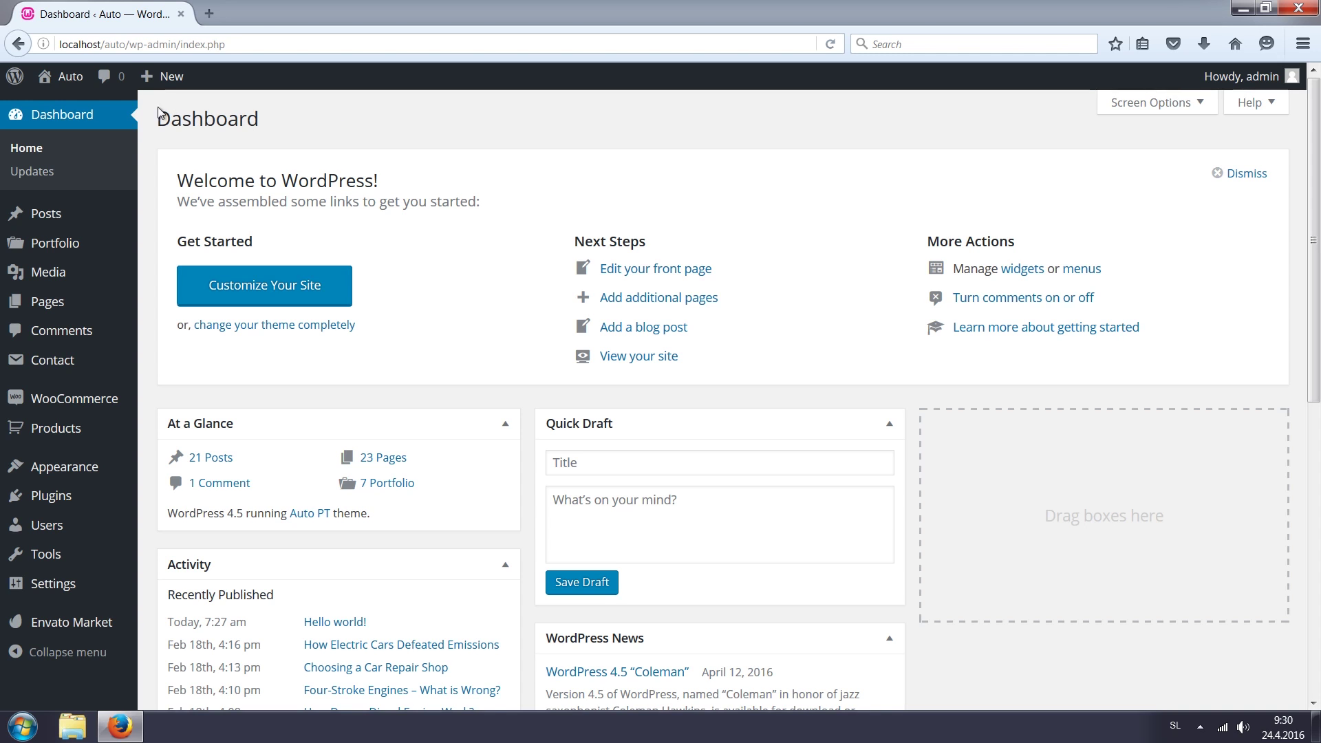
# Step: Visit the live Auto car repair front page via the site name in the admin bar
pyautogui.click(71, 76)
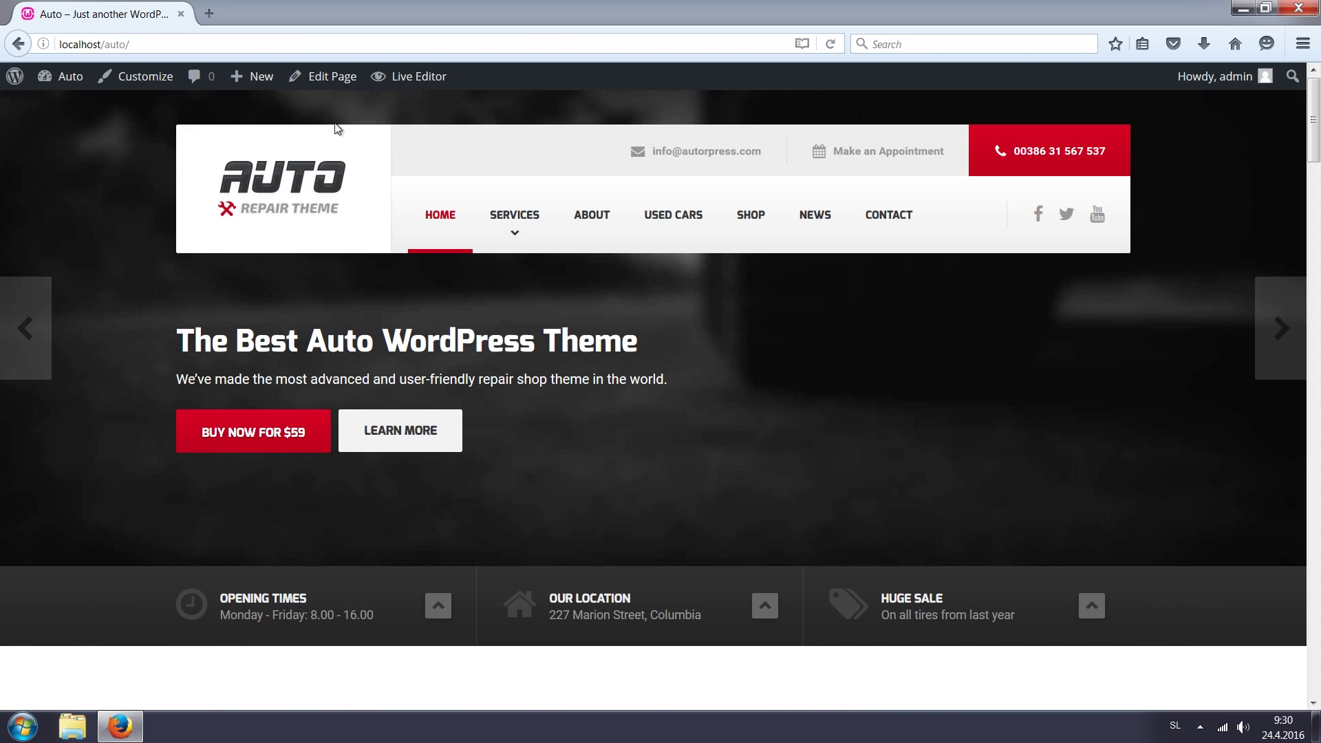
pyautogui.scroll(-5, 335, 127)
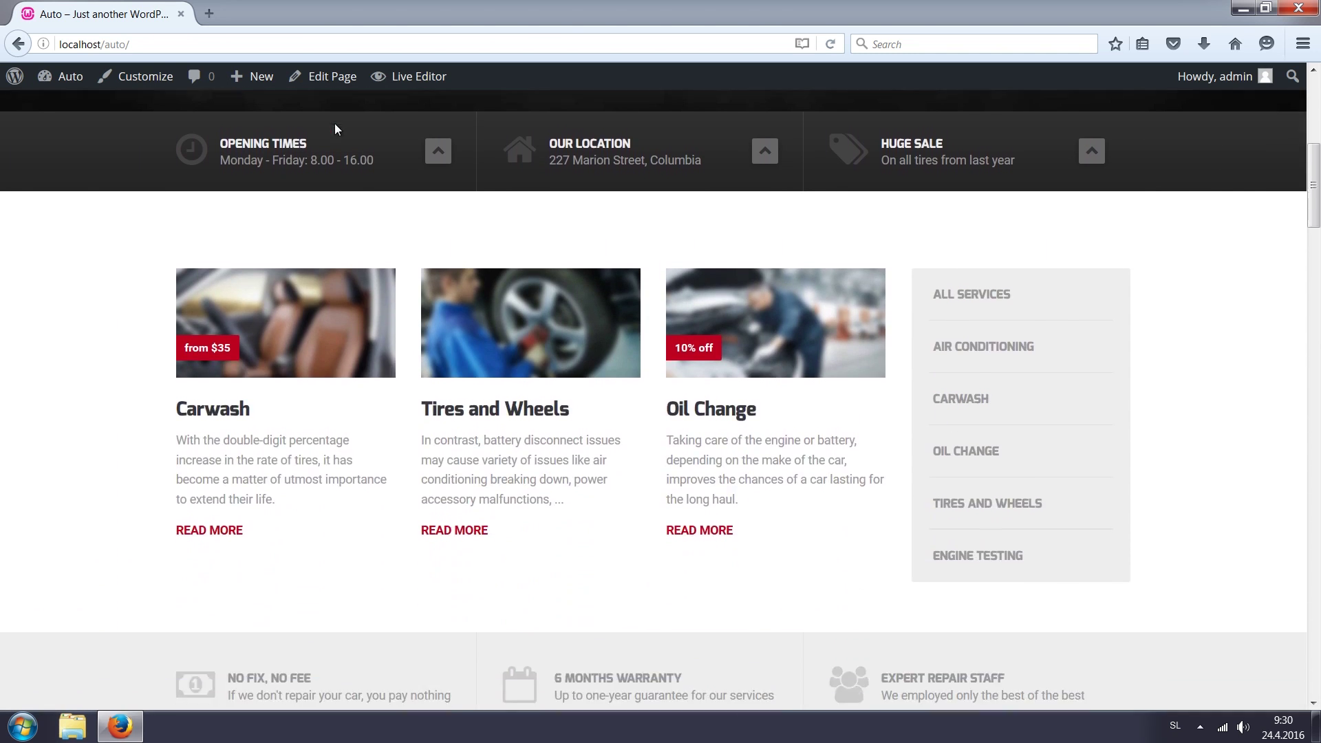
pyautogui.scroll(-3, 335, 127)
pyautogui.scroll(-5, 335, 127)
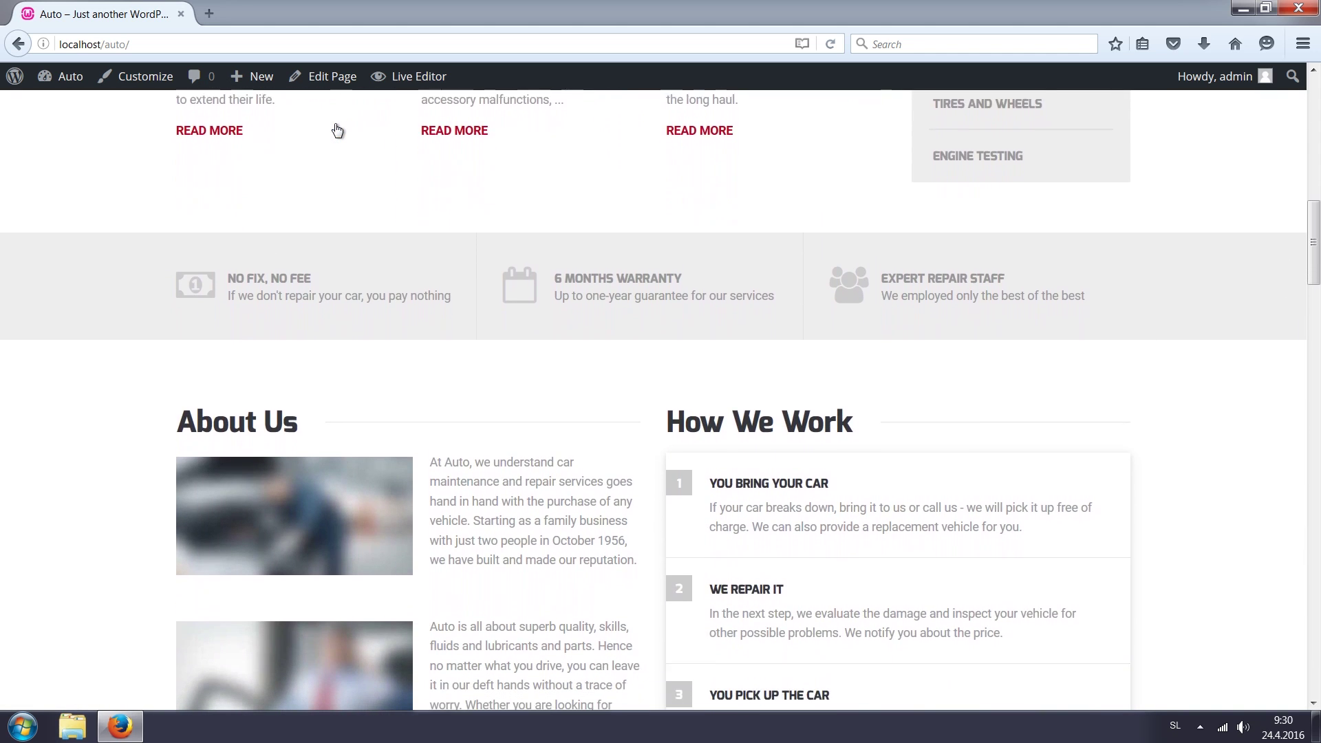
pyautogui.scroll(-5, 334, 127)
pyautogui.scroll(-5, 335, 122)
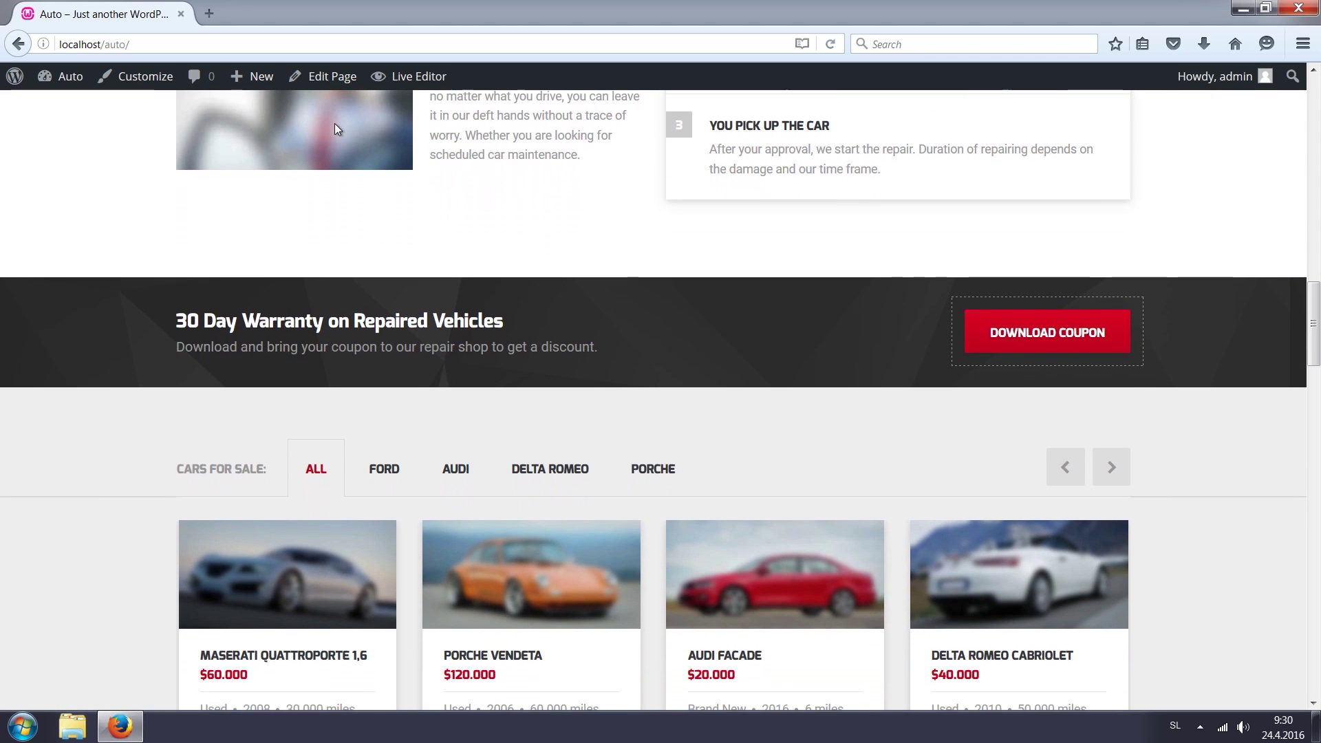
pyautogui.scroll(-5, 334, 123)
pyautogui.scroll(-5, 335, 123)
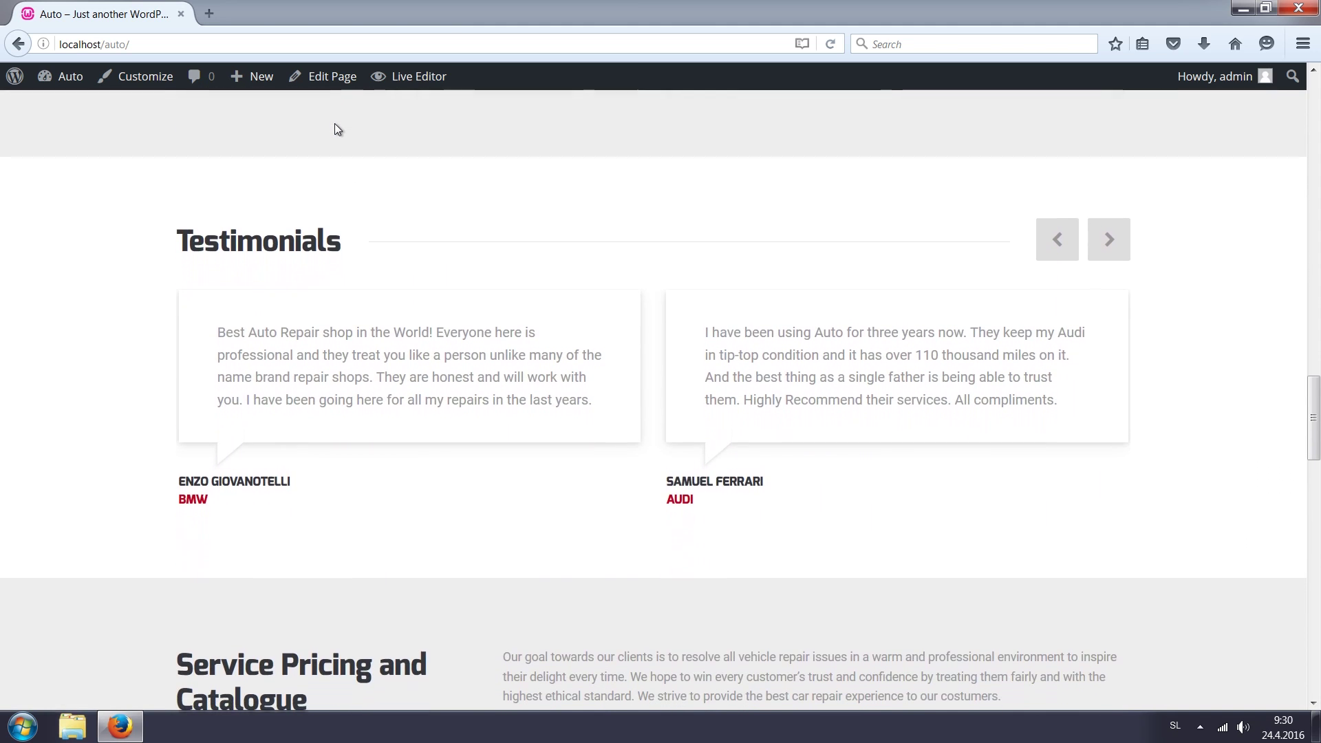
pyautogui.scroll(-5, 336, 123)
pyautogui.scroll(-3, 335, 123)
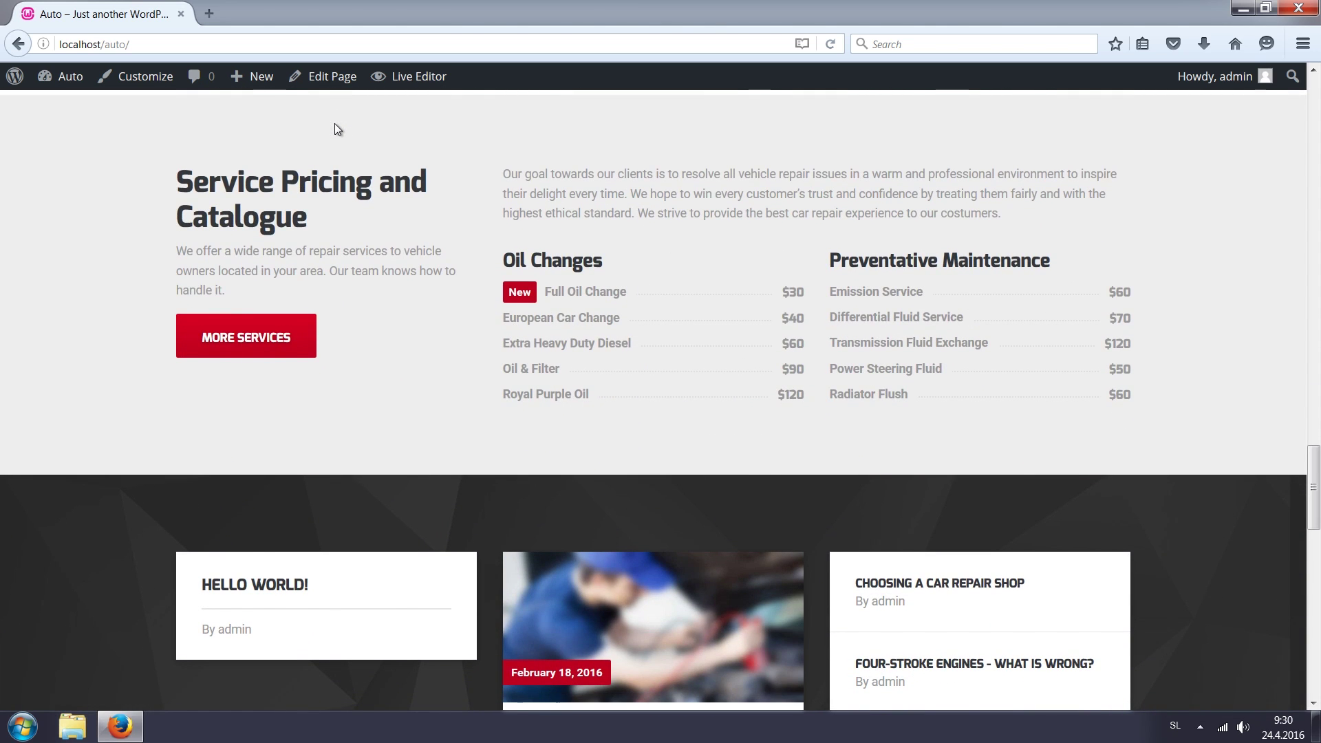
pyautogui.scroll(-3, 335, 128)
pyautogui.scroll(-5, 335, 127)
pyautogui.scroll(-3, 335, 126)
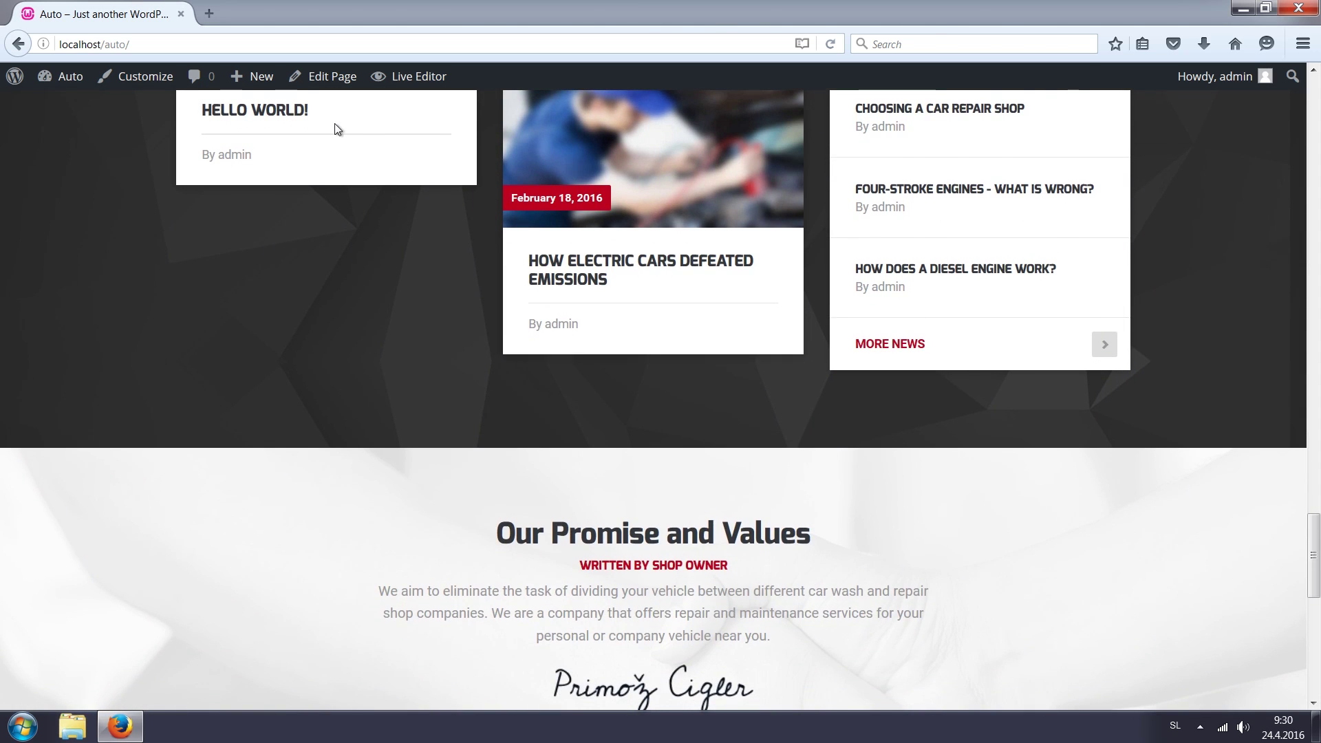
pyautogui.scroll(-5, 335, 127)
pyautogui.scroll(-4, 335, 126)
pyautogui.scroll(-3, 334, 127)
pyautogui.scroll(-3, 334, 123)
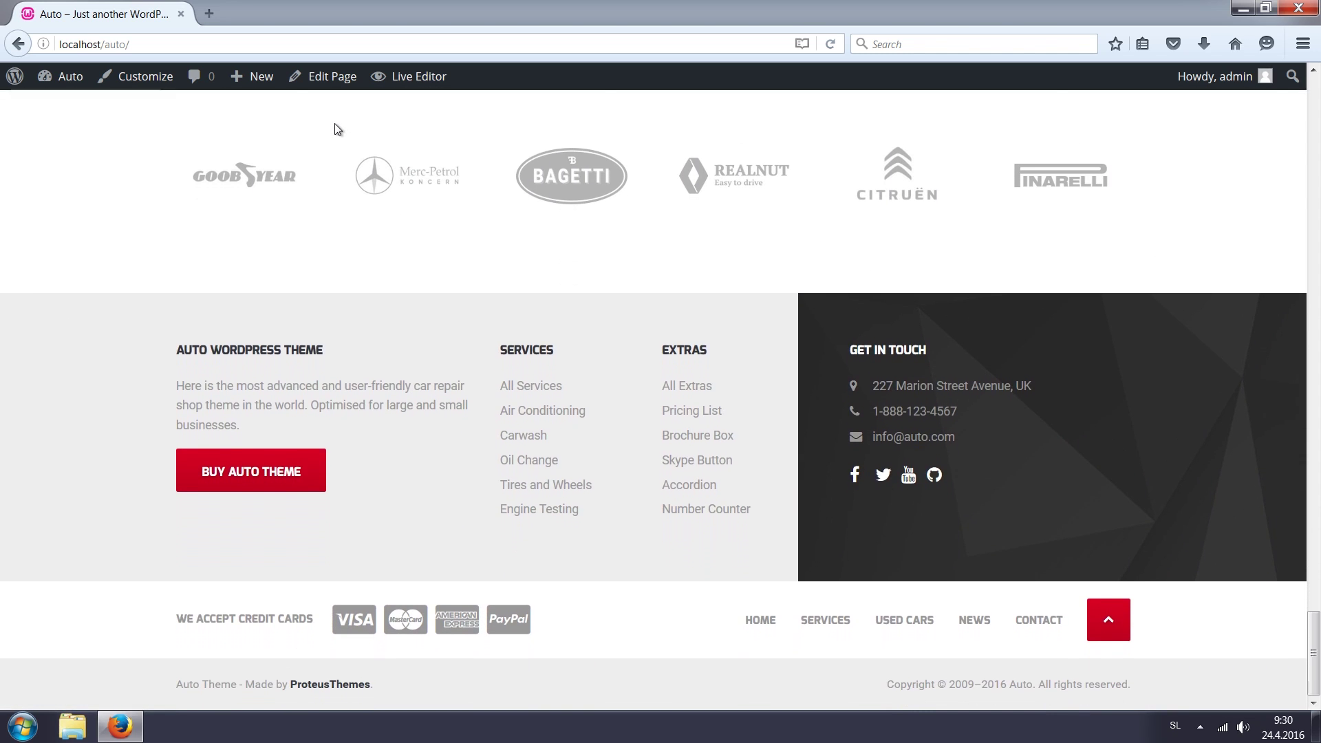